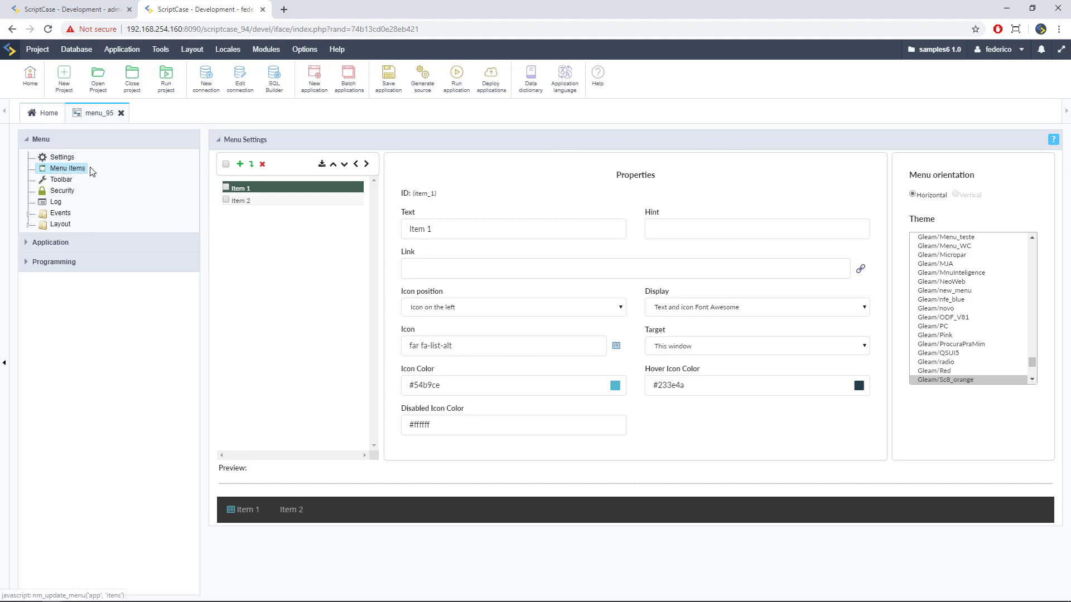
# Compare the menu item settings of the businessintel project's menu with those of menu_95.
pyautogui.click(71, 10)
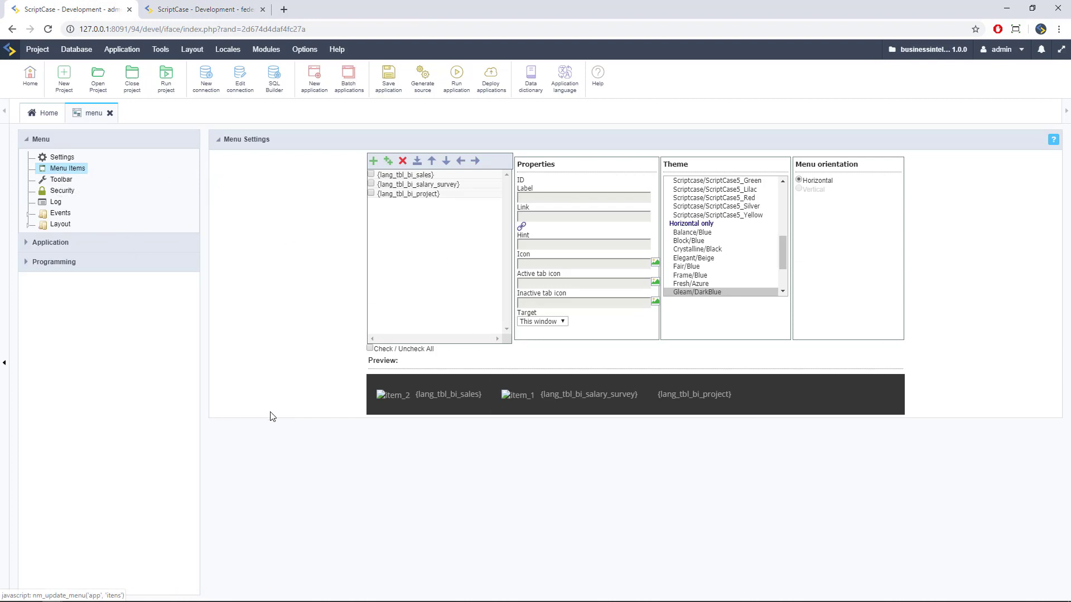
pyautogui.hotkey('ctrl', 'Tab')
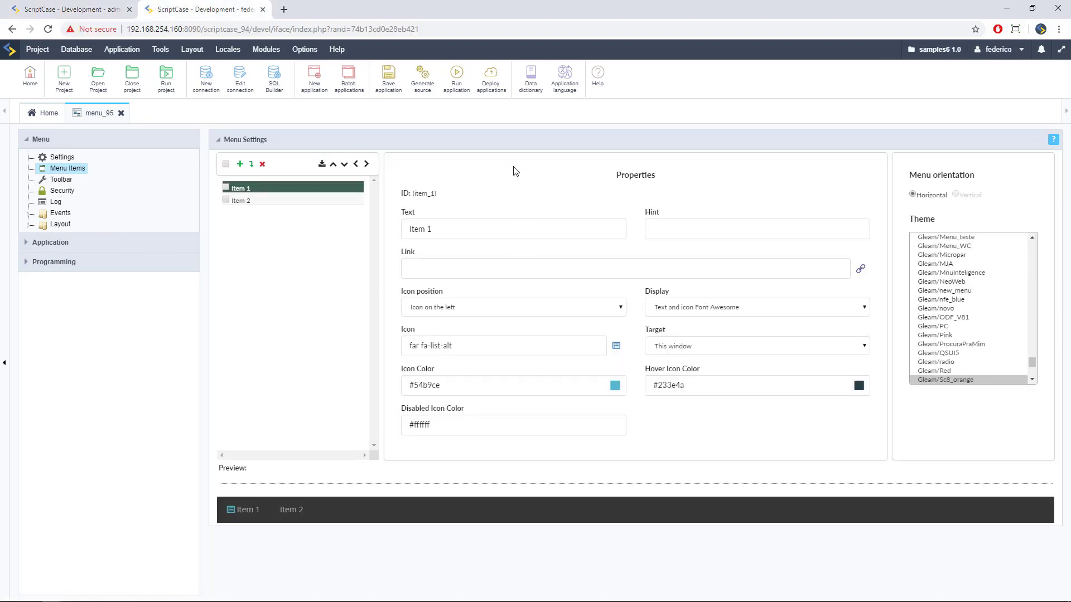
pyautogui.hotkey('ctrl', 'Tab')
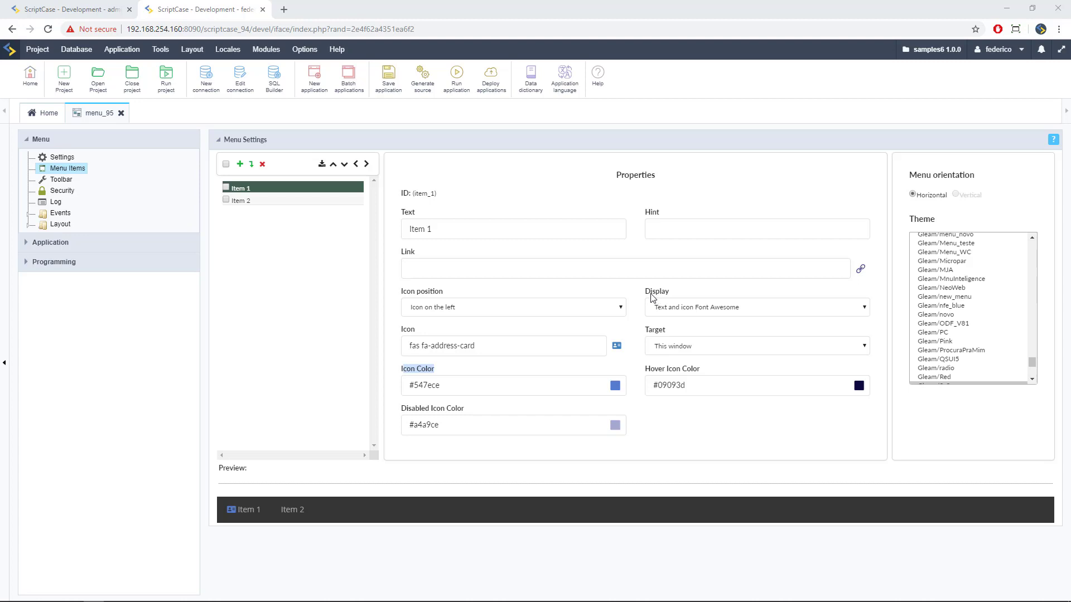
# Examine the display options, Font Awesome icon choices and icon color selection available for Item 1 of menu_95.
pyautogui.click(675, 312)
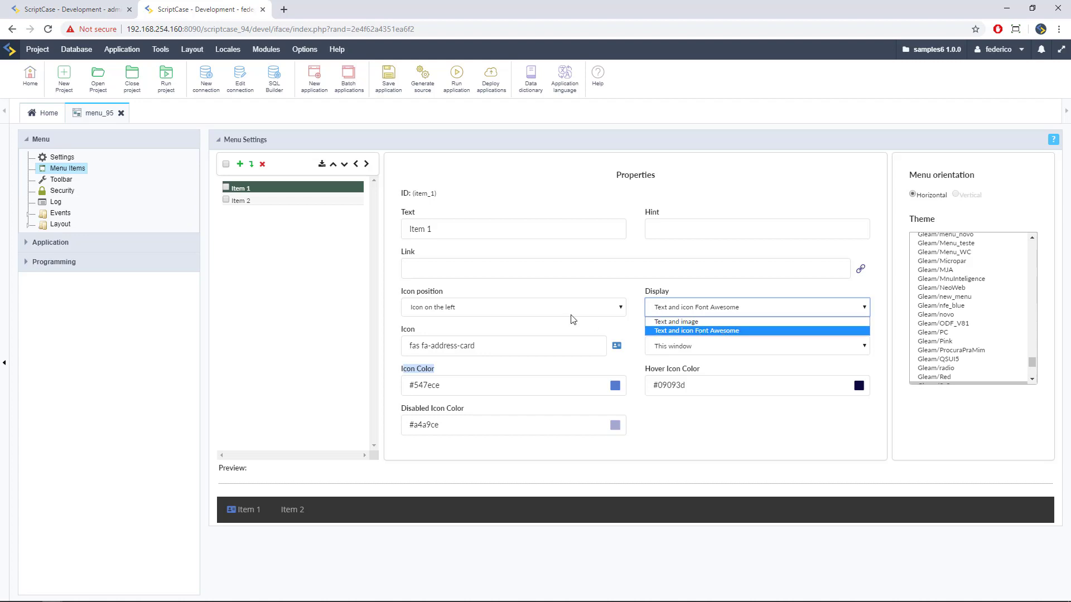
pyautogui.click(495, 345)
pyautogui.click(617, 346)
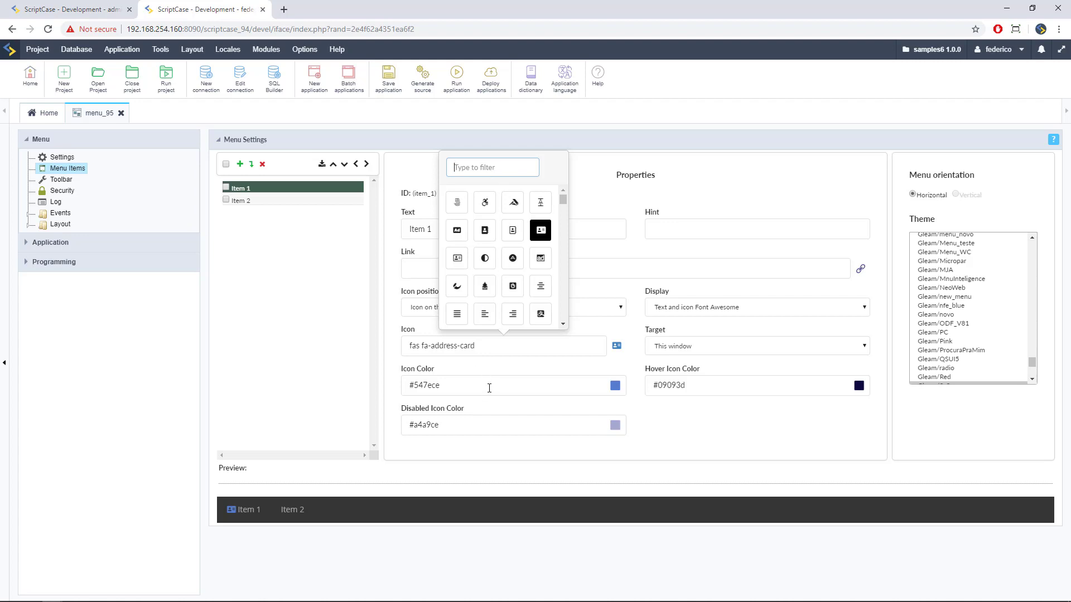
pyautogui.click(489, 387)
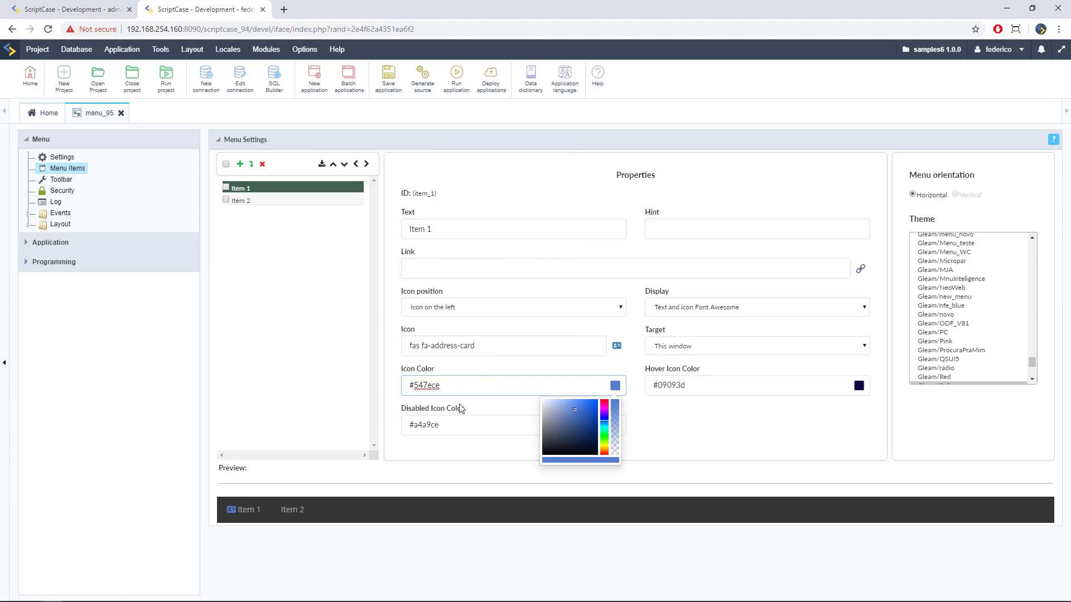
pyautogui.click(472, 412)
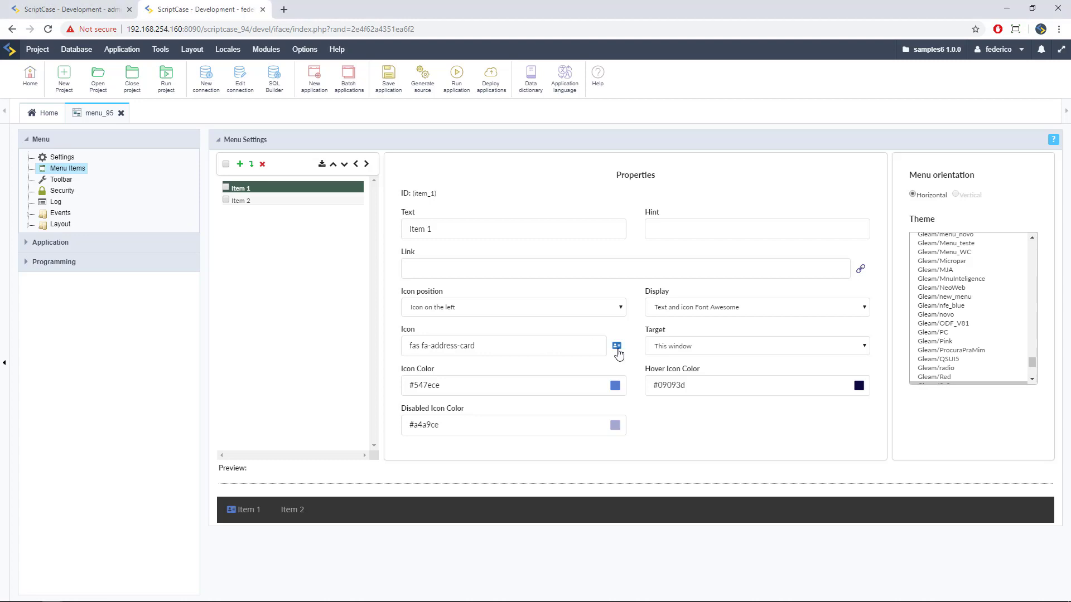
pyautogui.click(616, 346)
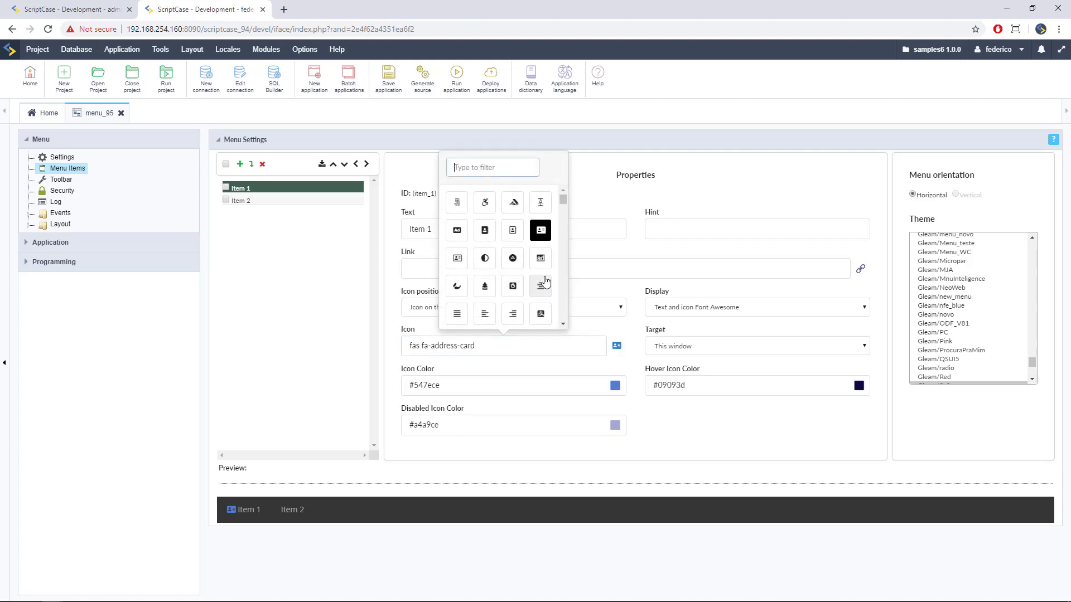
pyautogui.click(500, 370)
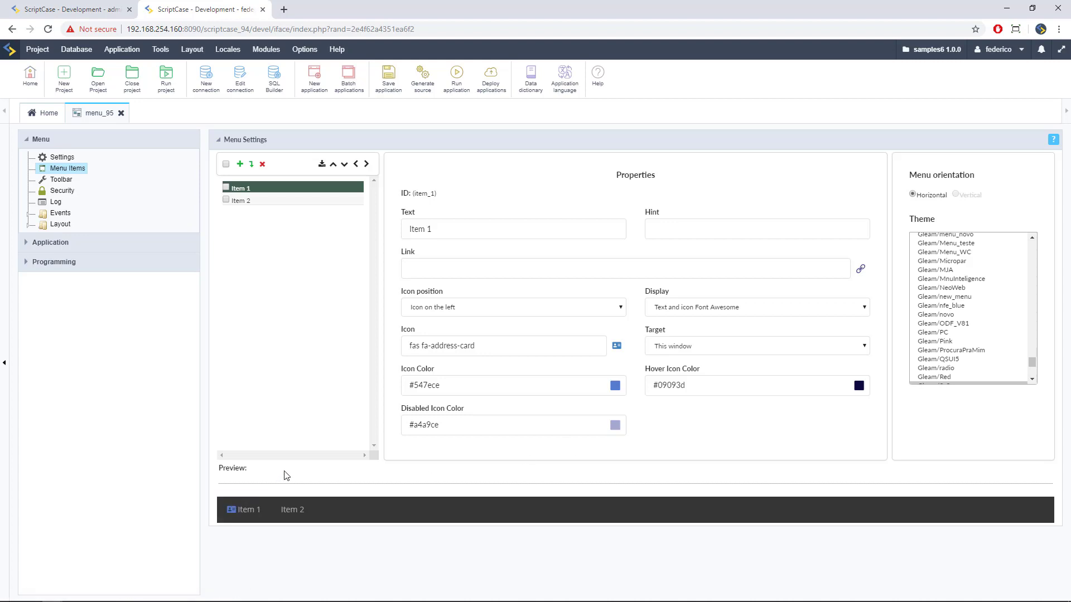
# View the older toolbar settings page of the project3 menu and return to menu_95.
pyautogui.click(192, 50)
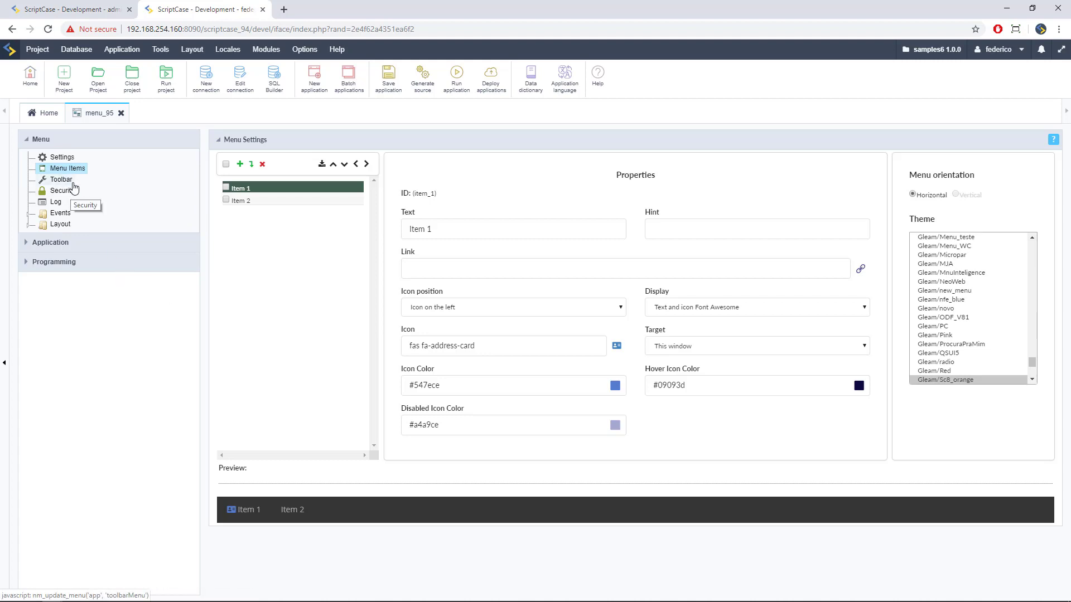
pyautogui.click(92, 11)
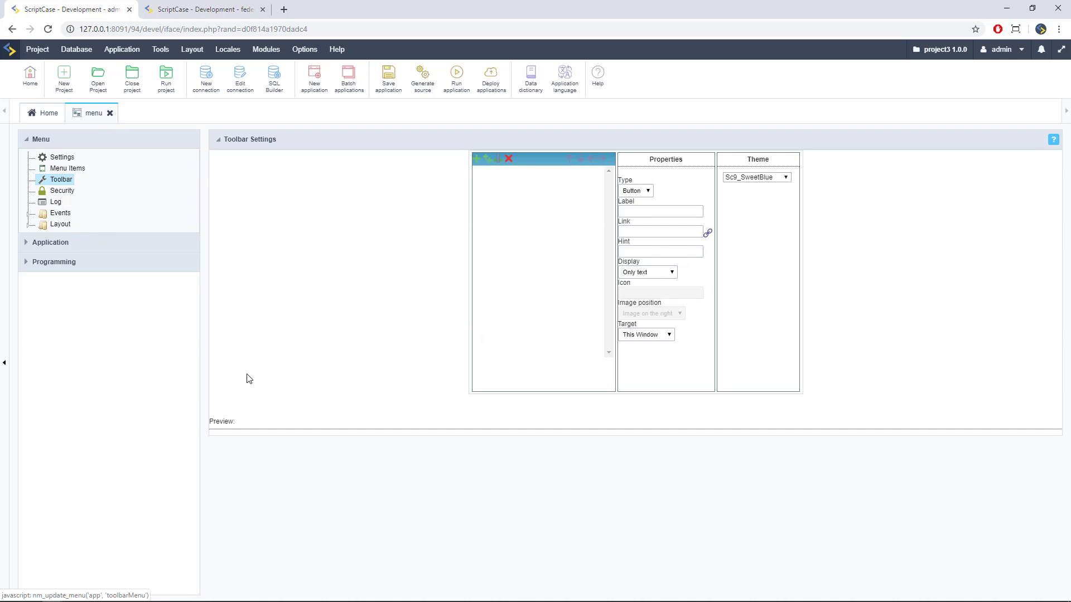
pyautogui.click(170, 6)
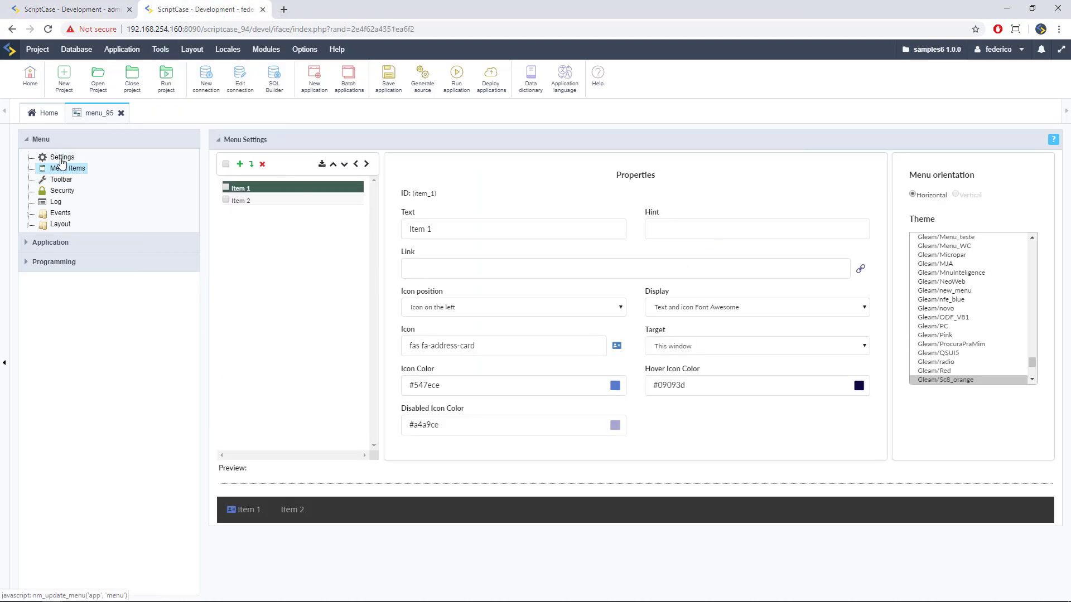
# Open the toolbar settings of menu_95 and set btn_1's display to Text and icon Font Awesome.
pyautogui.click(61, 180)
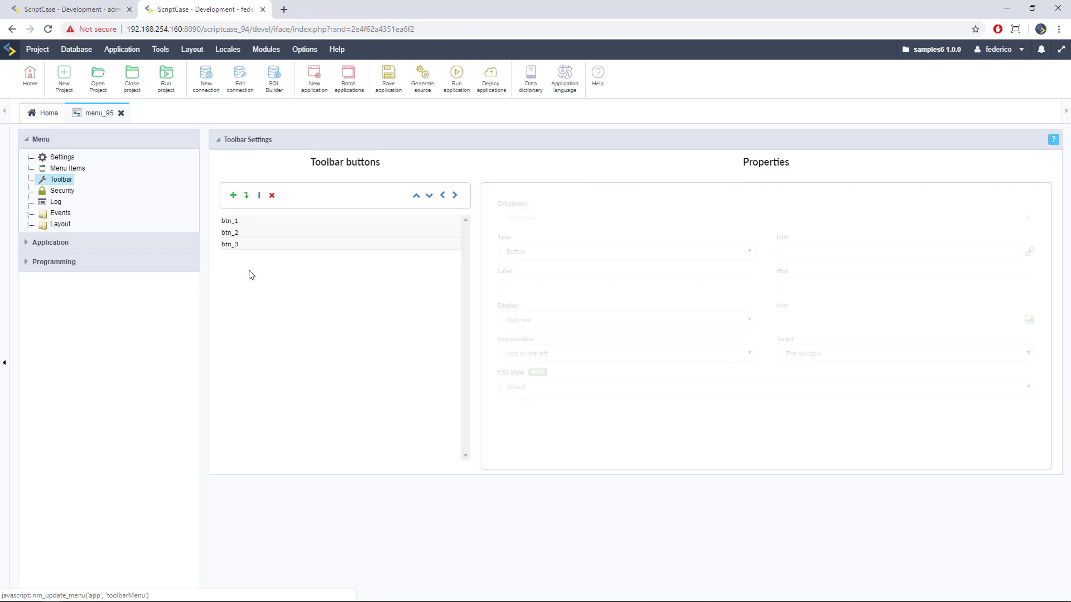
pyautogui.click(236, 222)
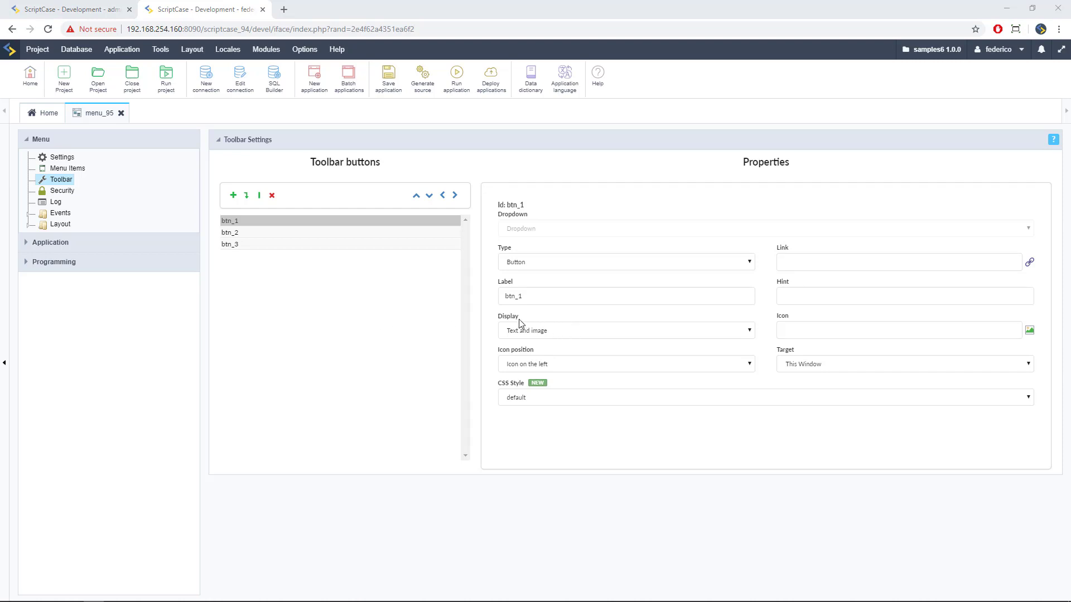
pyautogui.click(517, 333)
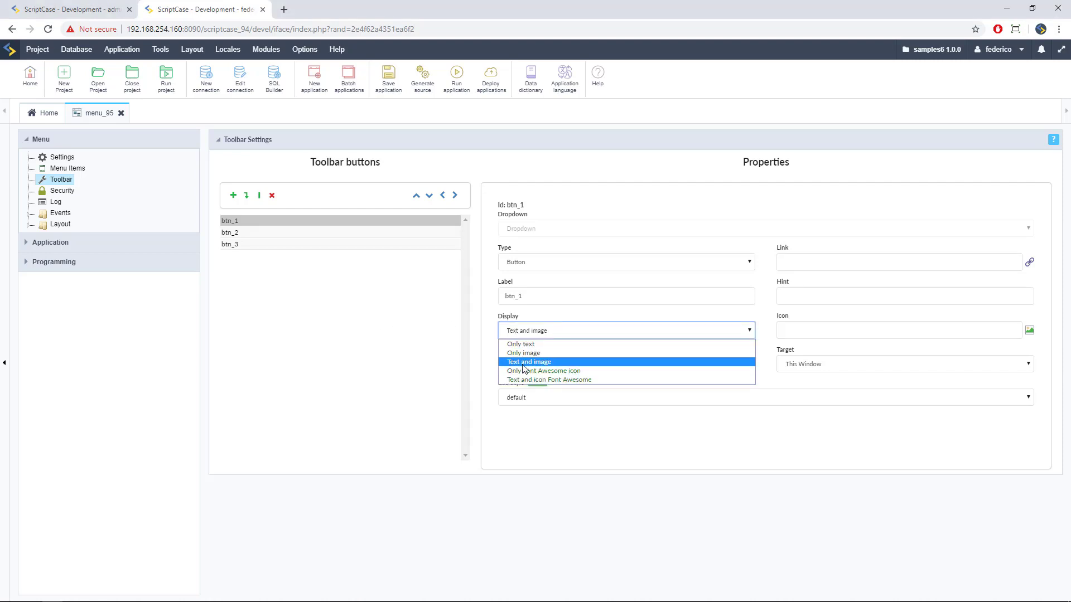
pyautogui.click(590, 385)
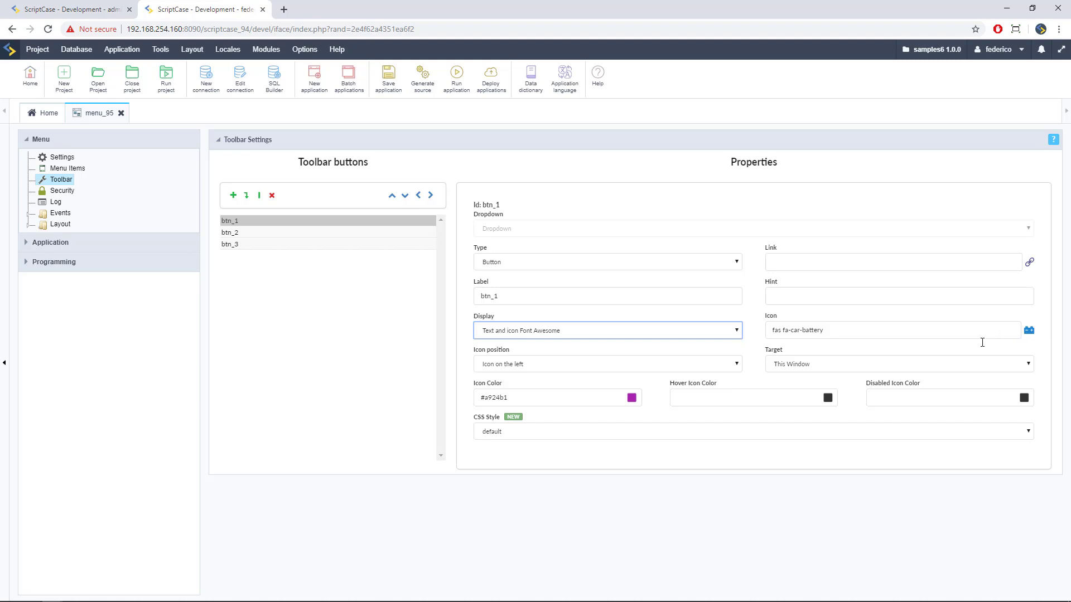
# Examine the icon position and CSS Style options available for the toolbar button btn_1.
pyautogui.click(519, 367)
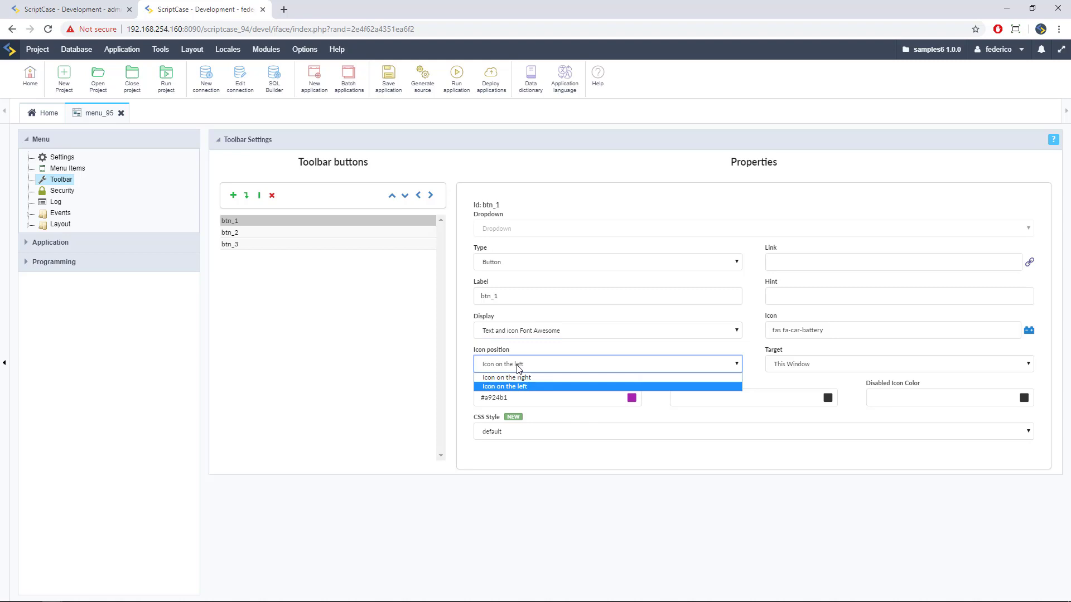
pyautogui.click(520, 373)
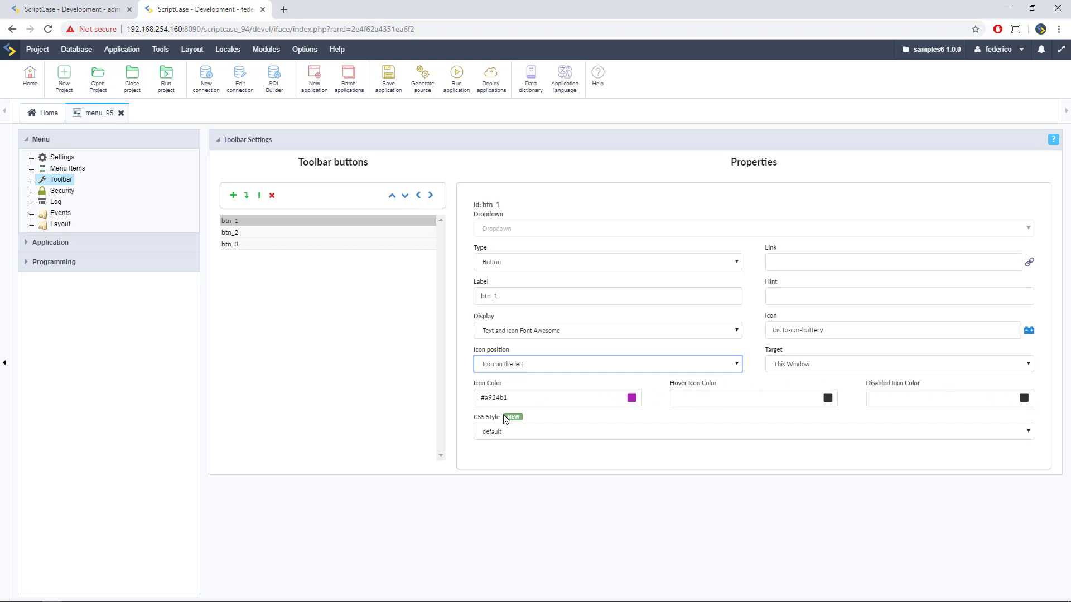
pyautogui.moveTo(474, 418); pyautogui.dragTo(491, 422)
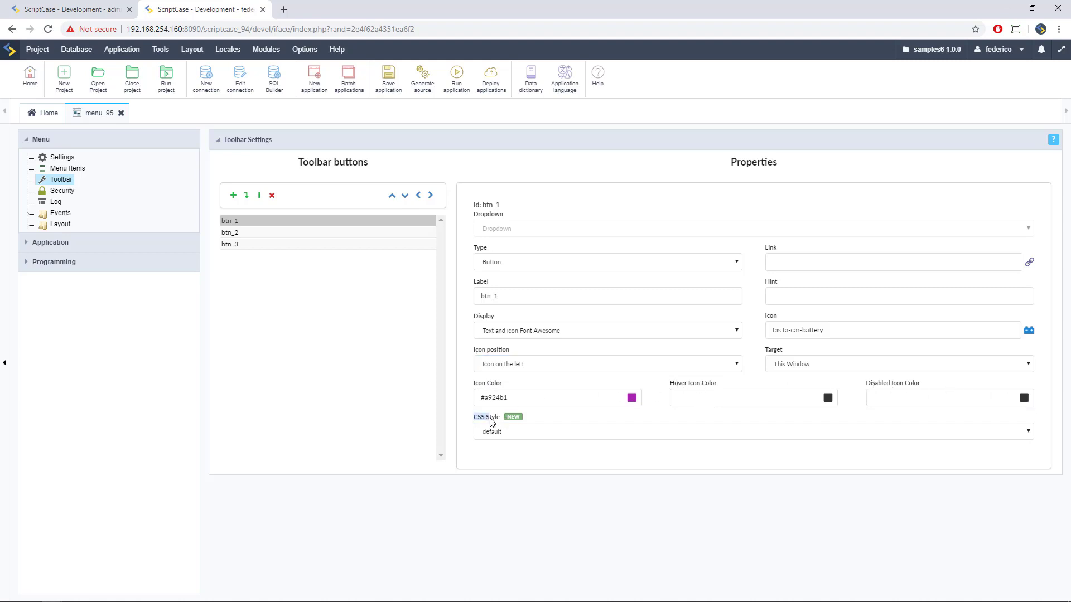
pyautogui.doubleClick(487, 422)
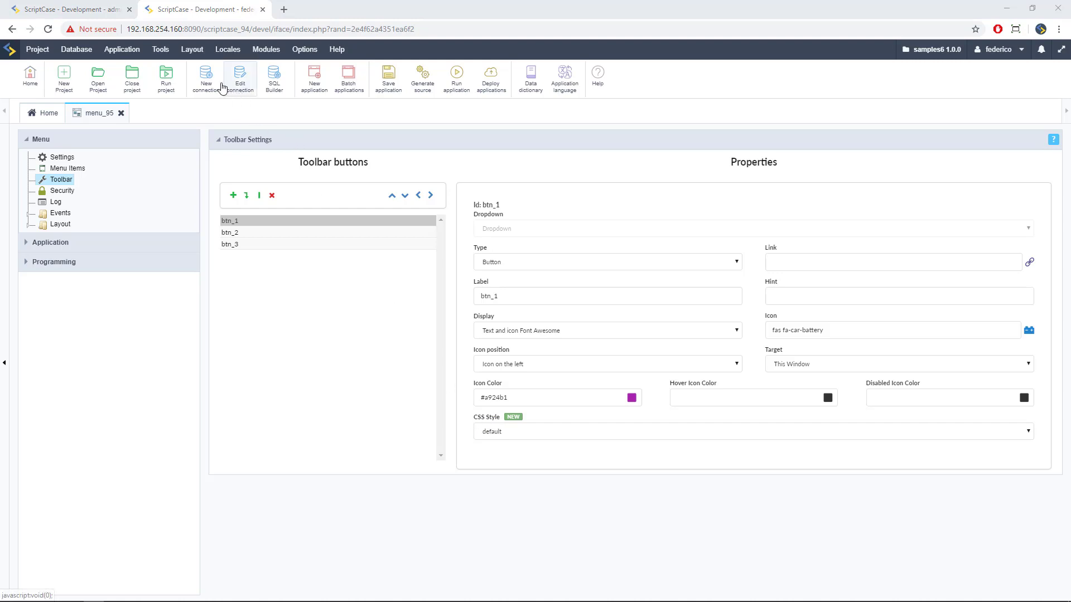
pyautogui.click(191, 50)
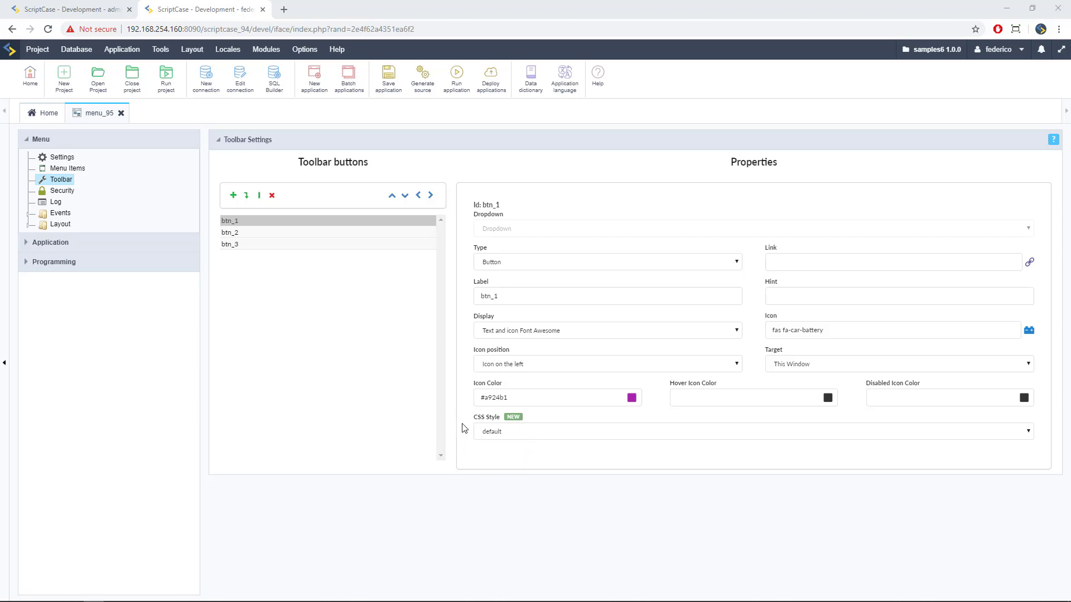
pyautogui.click(511, 435)
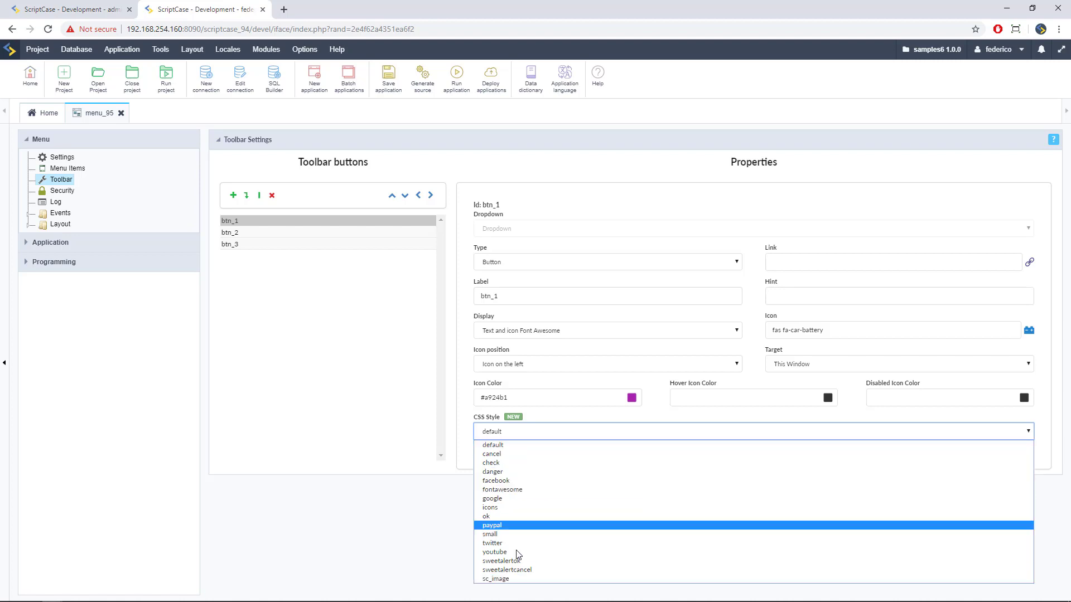
pyautogui.click(443, 441)
pyautogui.click(191, 51)
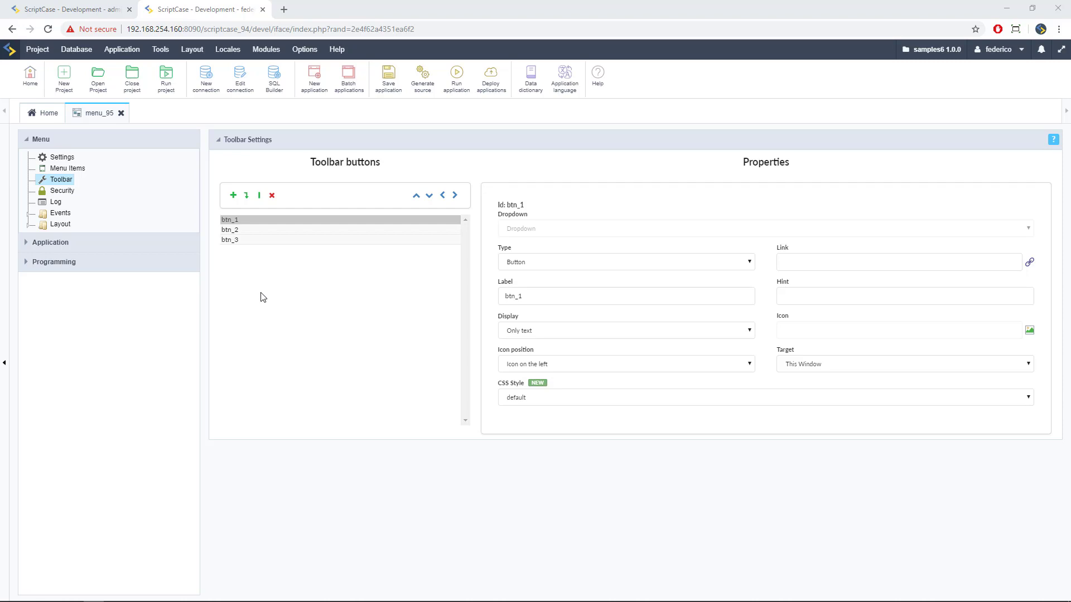
# Nest the toolbar buttons btn_2 and btn_3 together as sub-buttons under btn_1.
pyautogui.click(243, 233)
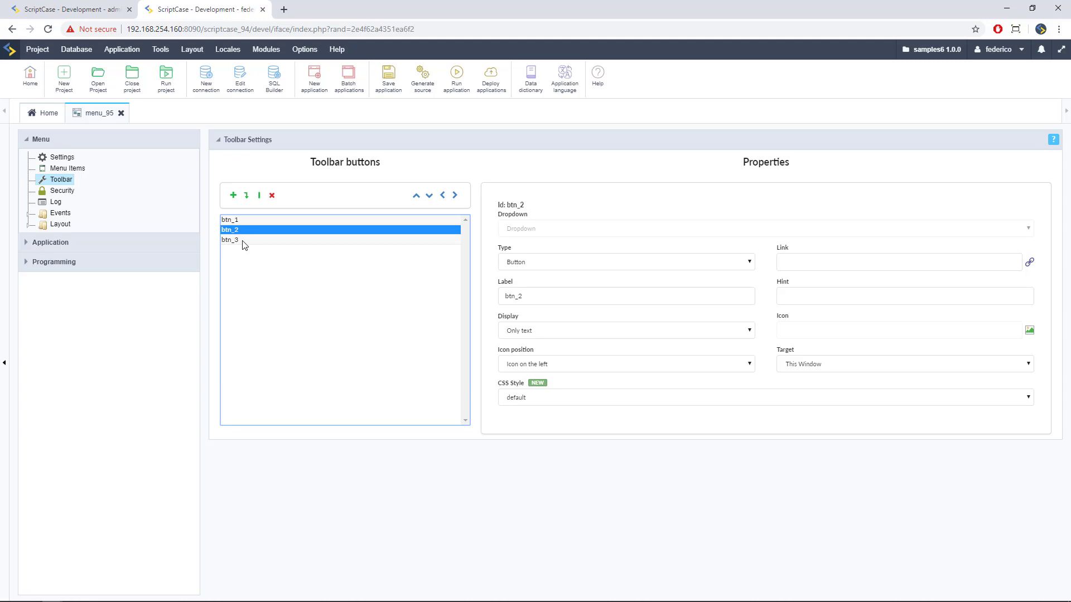
pyautogui.keyDown('ctrl'); pyautogui.click(243, 241); pyautogui.keyUp('ctrl')
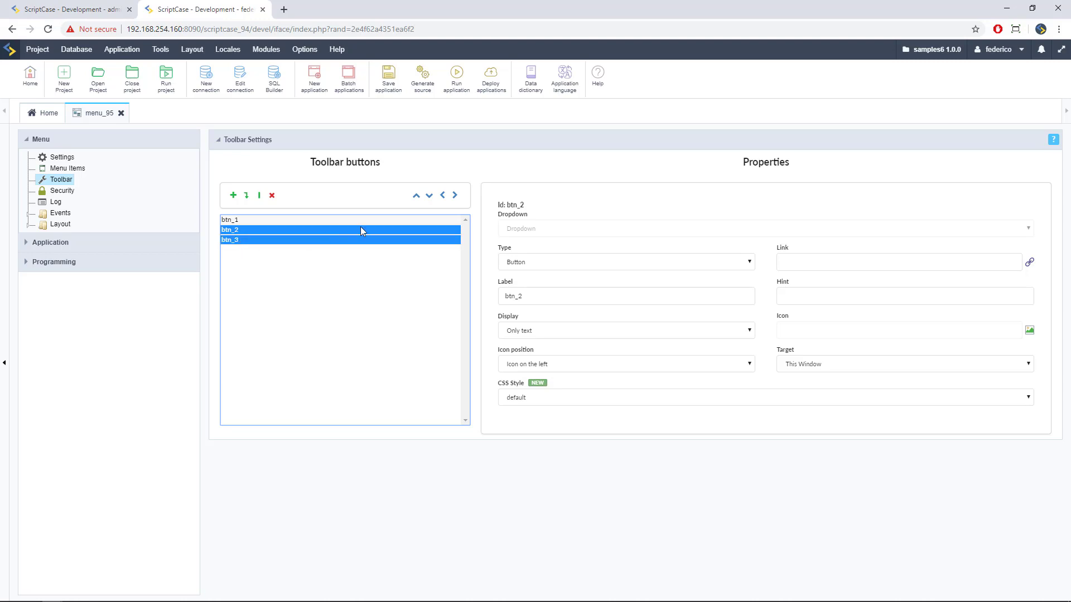
pyautogui.click(455, 196)
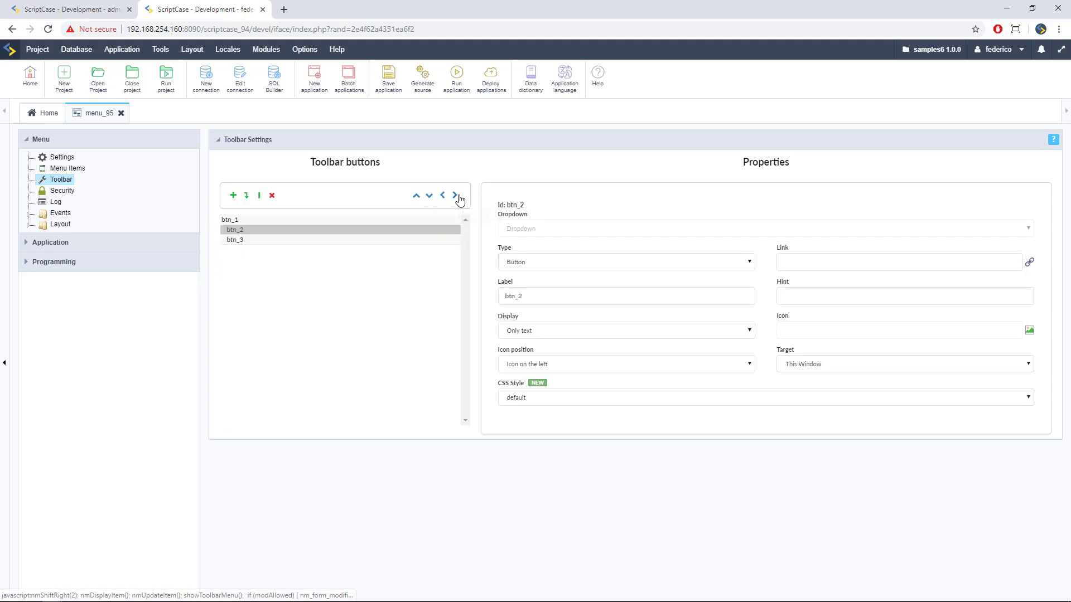
# Set btn_1's Dropdown property to Side by side and run the menu_95 application.
pyautogui.click(238, 223)
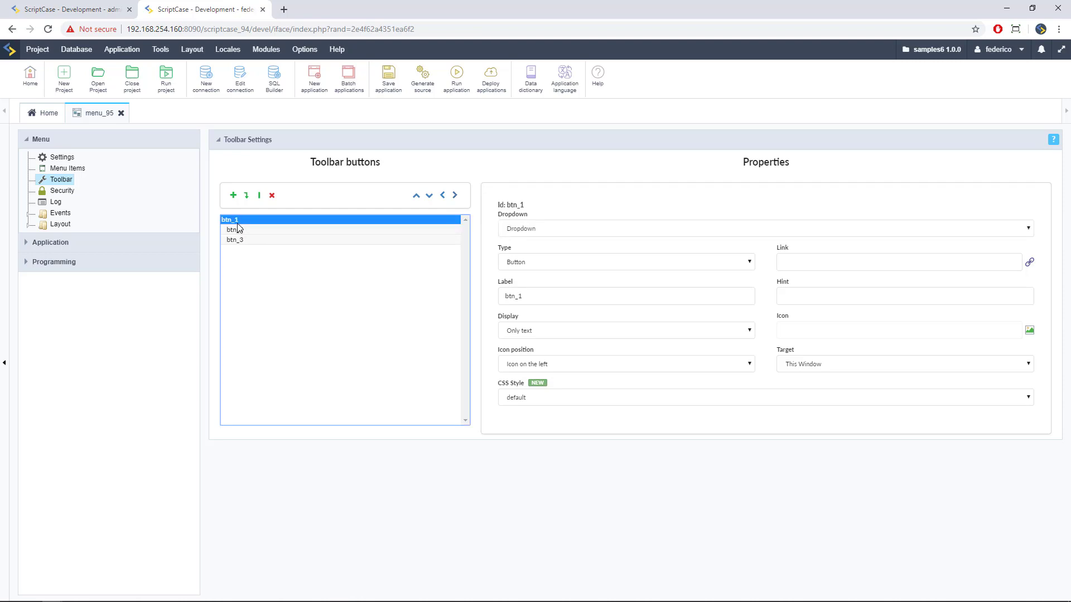
pyautogui.click(509, 232)
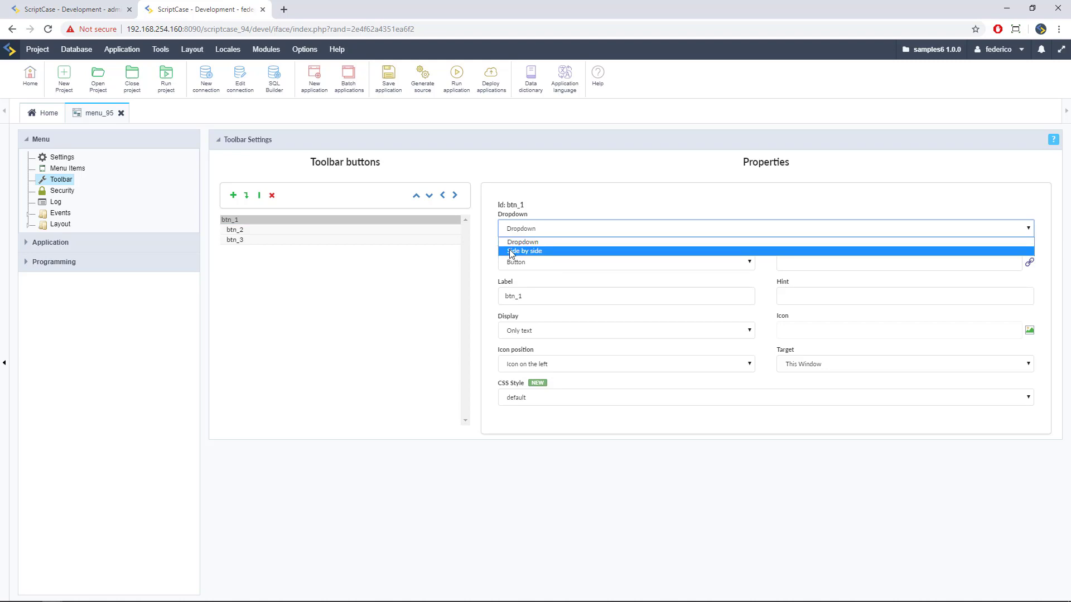
pyautogui.click(512, 252)
pyautogui.click(611, 296)
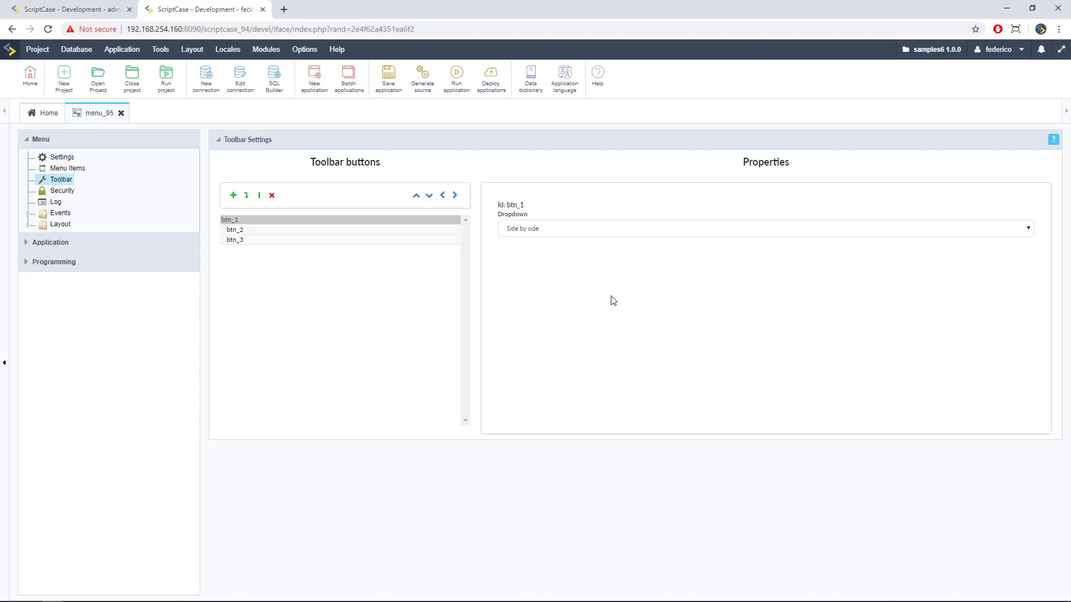
pyautogui.click(455, 89)
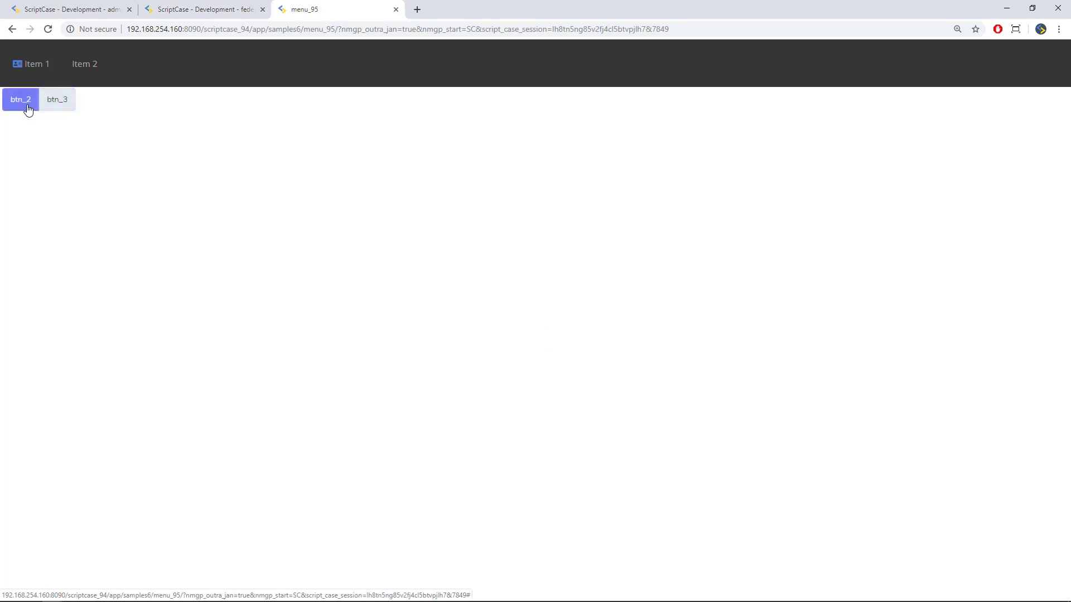
# Return to the toolbar settings, set btn_1's Dropdown property to Dropdown and run the application again.
pyautogui.click(186, 6)
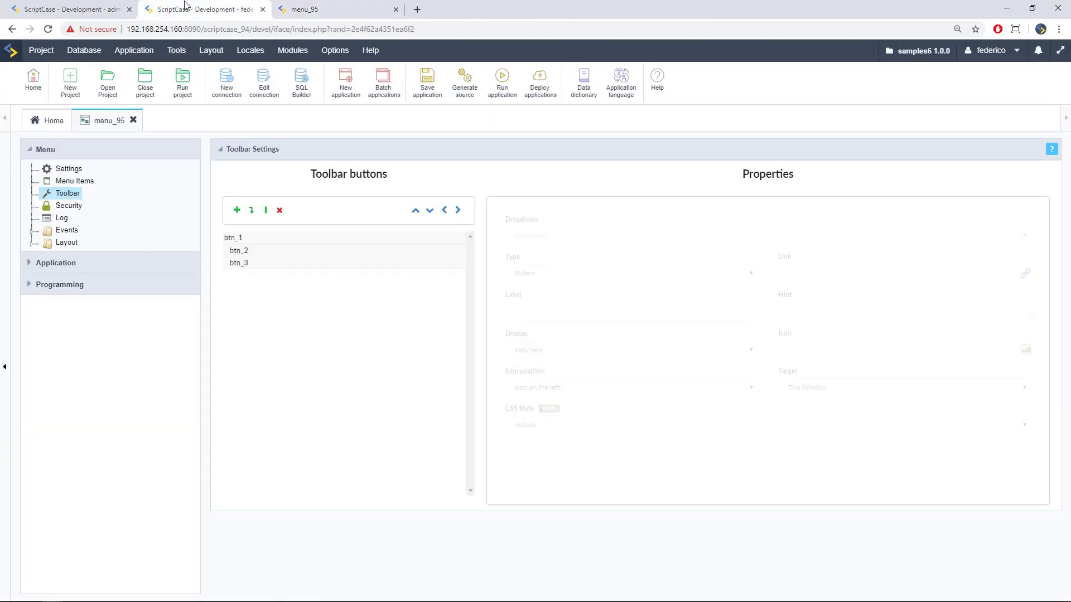
pyautogui.click(246, 244)
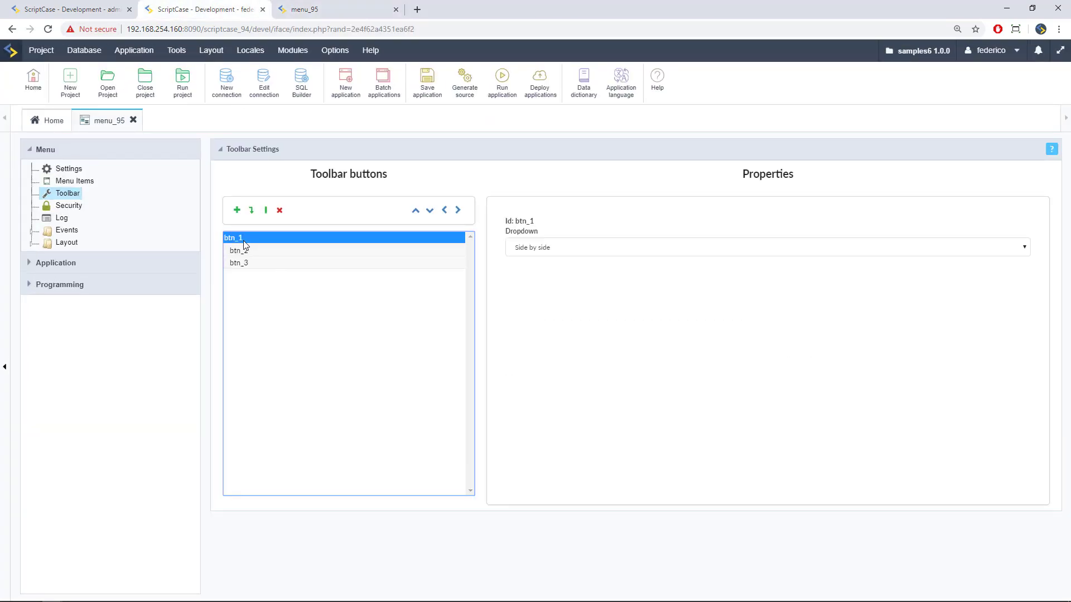
pyautogui.click(546, 249)
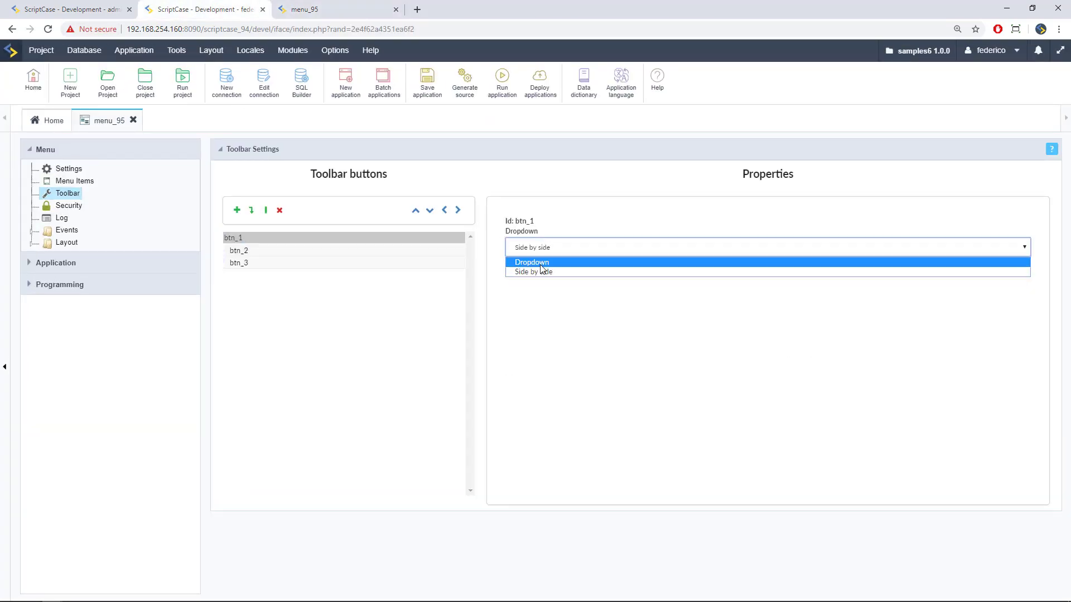
pyautogui.click(541, 264)
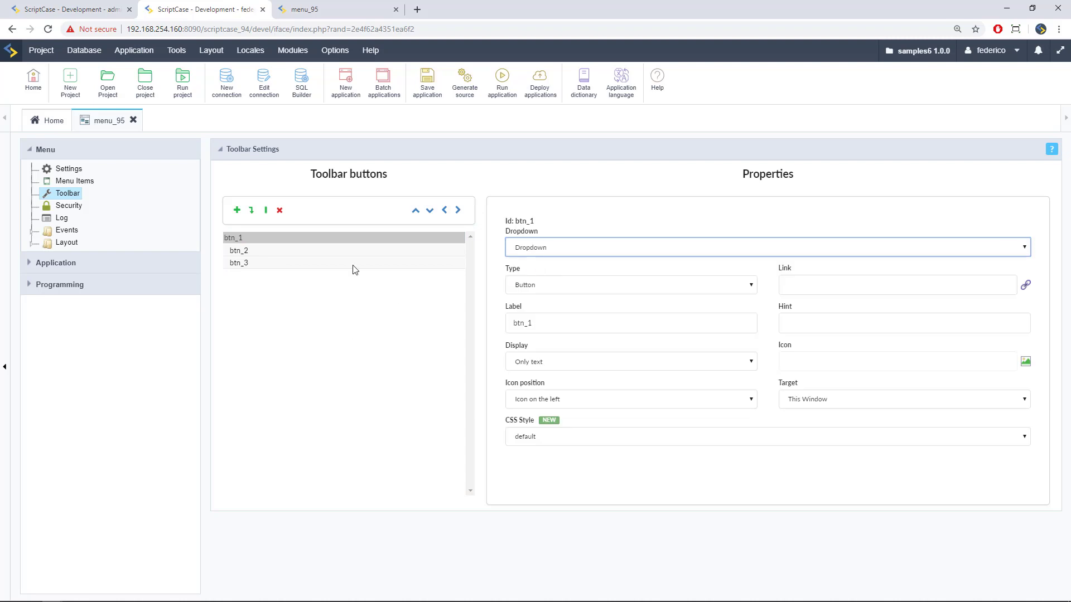
pyautogui.click(501, 90)
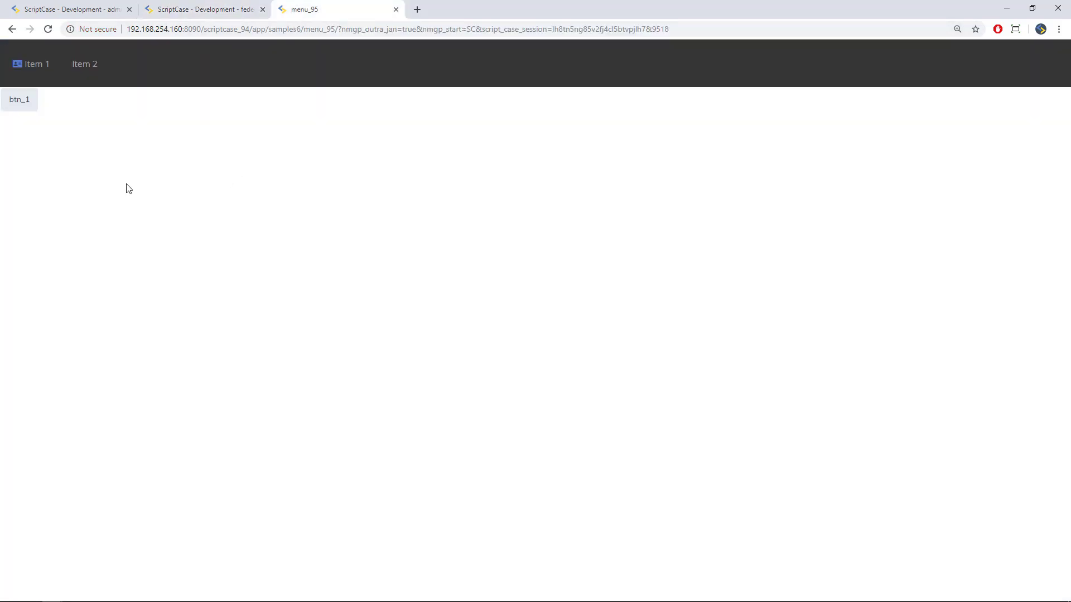
# Expand the btn_1 dropdown in the running menu_95 application and return to the ScriptCase development environment.
pyautogui.click(24, 101)
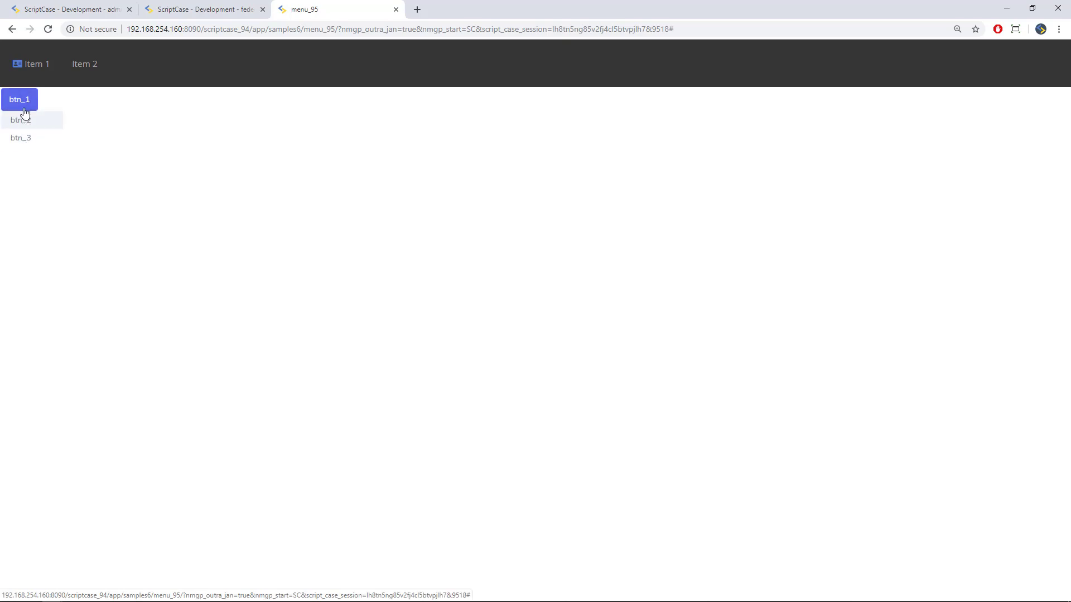
pyautogui.click(185, 5)
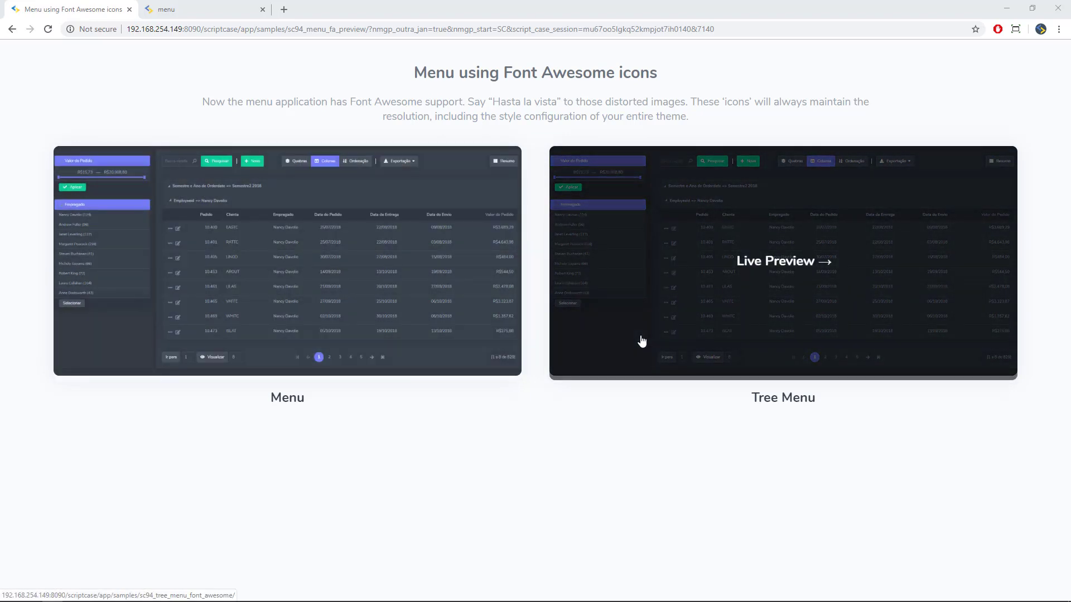
# Open the Tree Menu live preview, try its Analytics, Messages, Support and Notifications items, and close the preview.
pyautogui.click(642, 341)
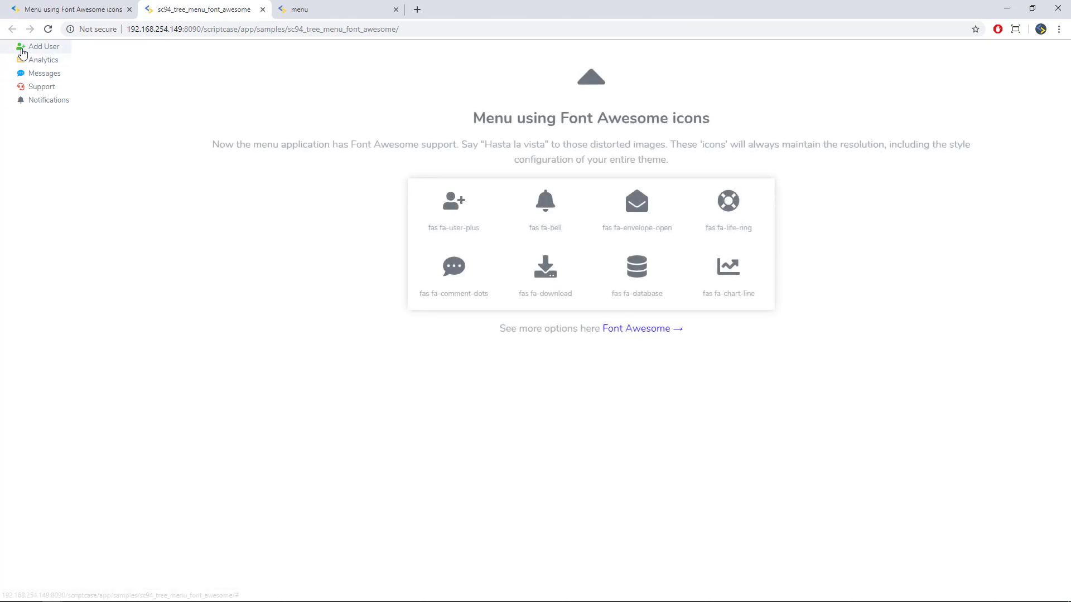
pyautogui.click(37, 60)
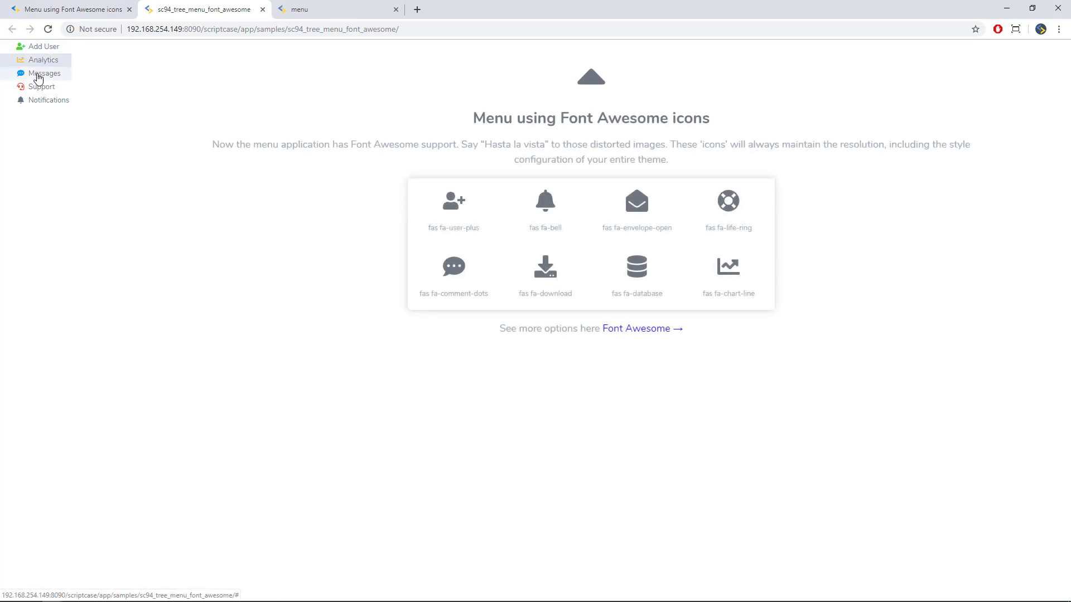
pyautogui.click(37, 77)
pyautogui.click(37, 88)
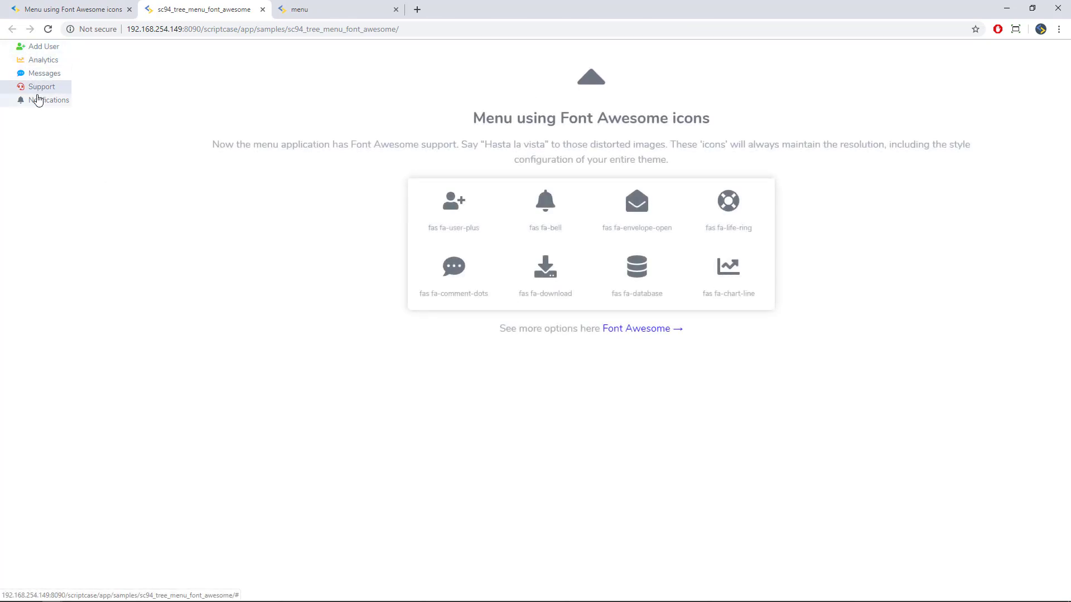
pyautogui.click(37, 100)
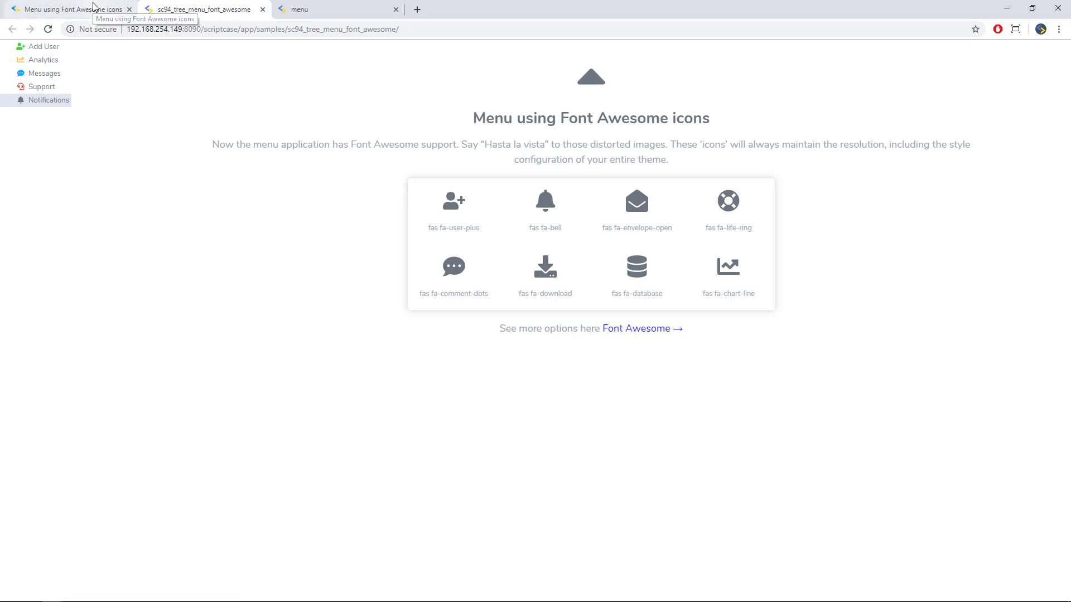
pyautogui.click(262, 10)
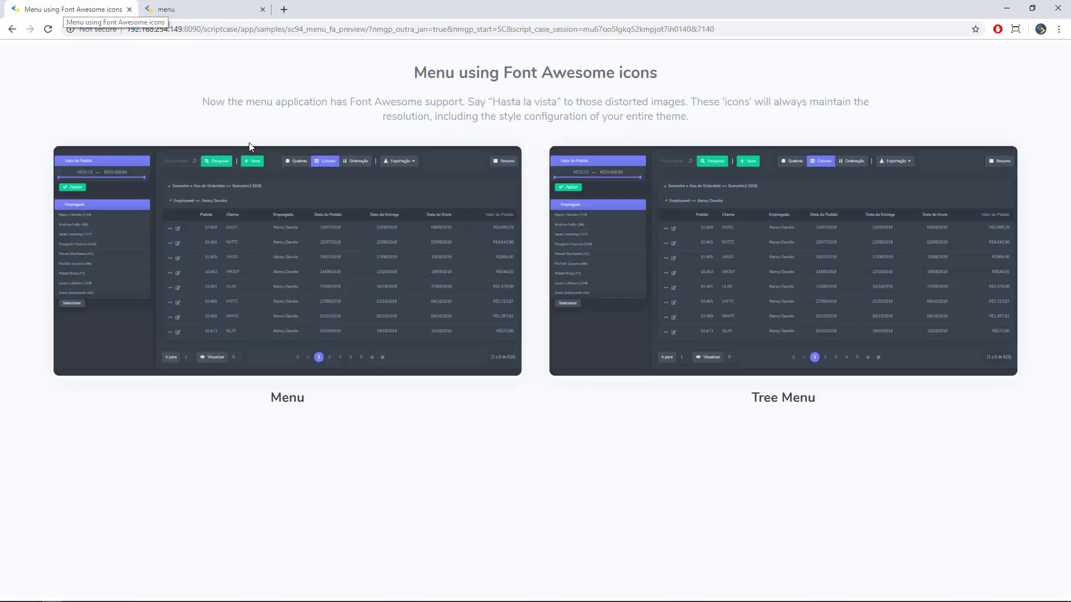
# Open the Menu live preview and try all five menu items, the Settings toolbar button and the opened Messages tab.
pyautogui.click(272, 304)
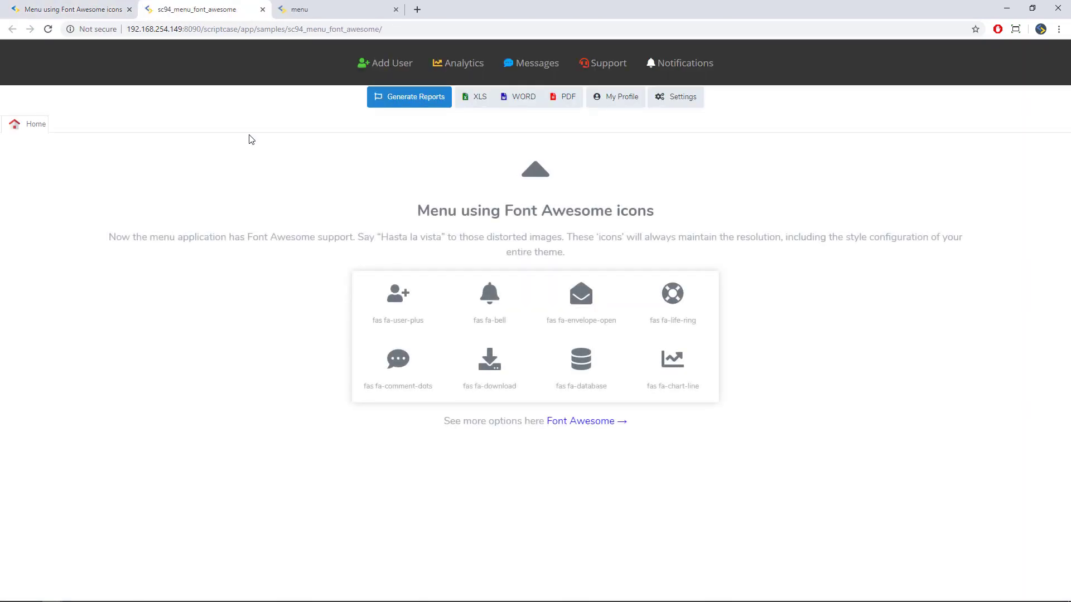
pyautogui.click(384, 69)
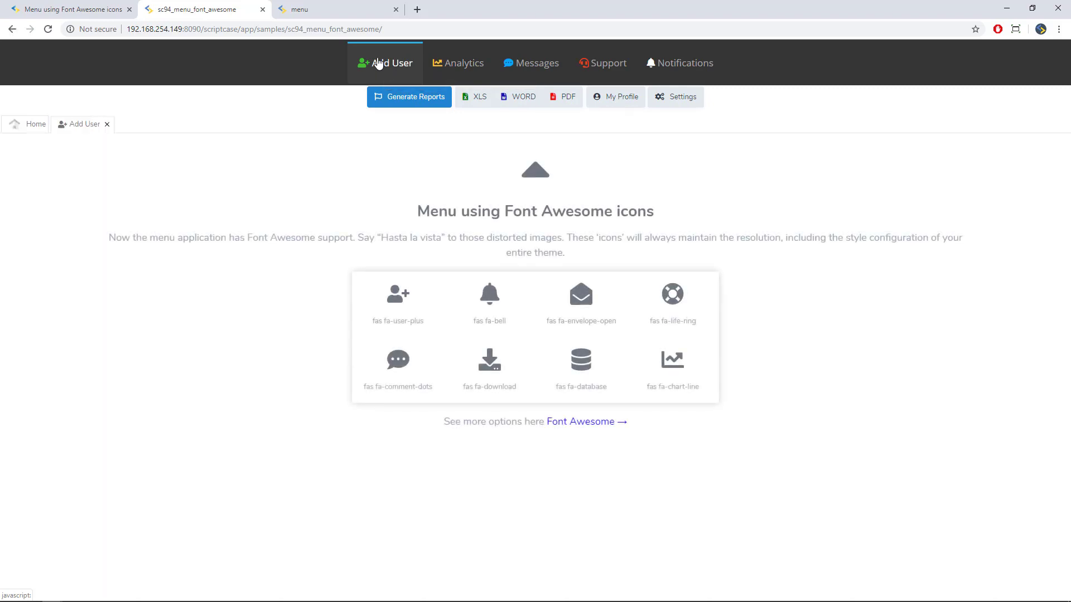
pyautogui.click(456, 66)
pyautogui.click(543, 66)
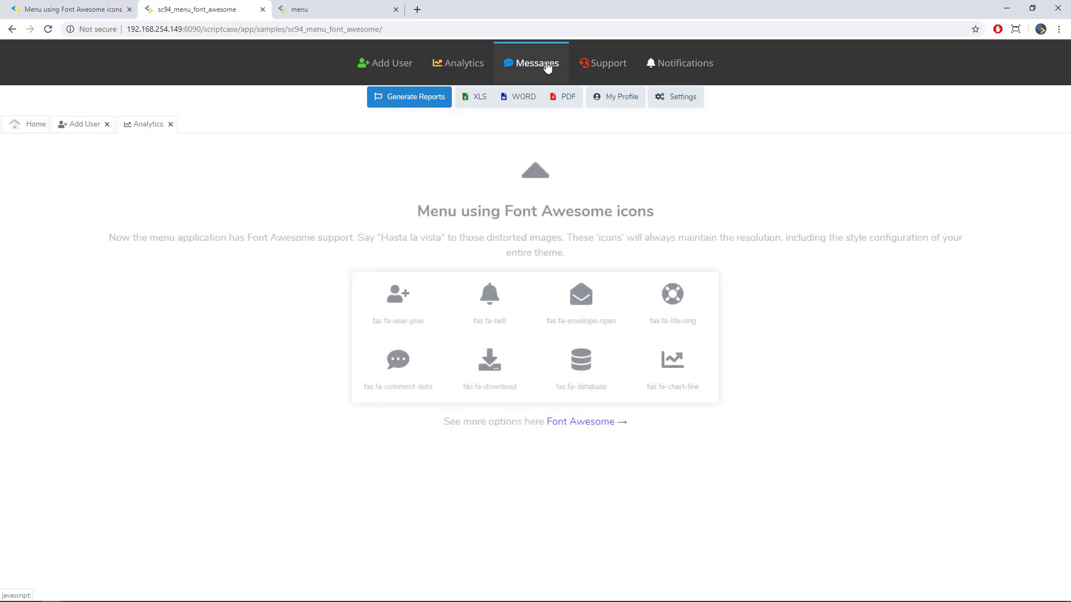
pyautogui.click(589, 66)
pyautogui.click(650, 65)
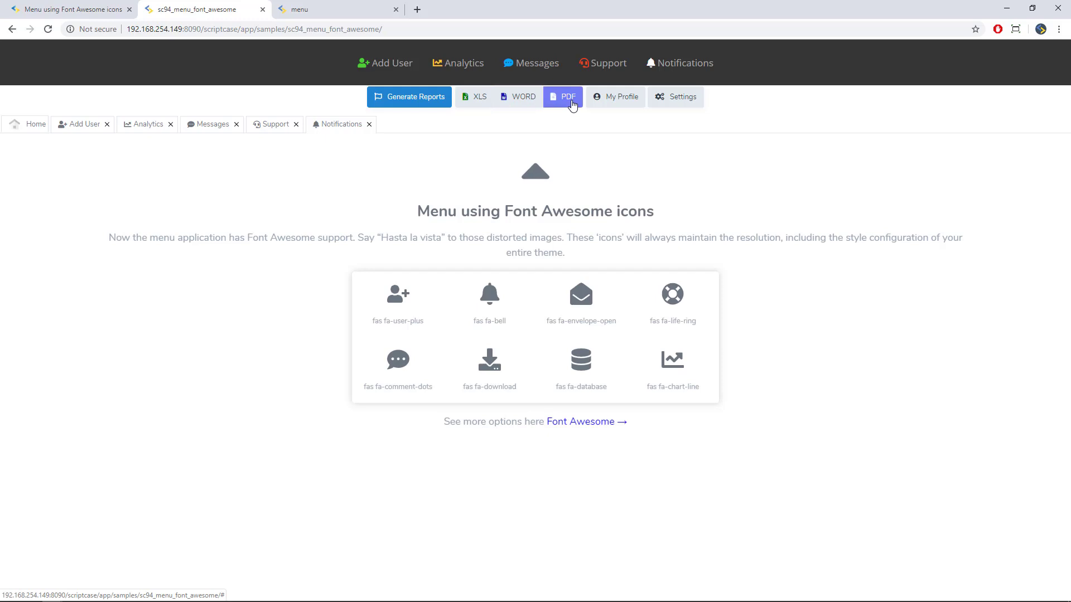
pyautogui.click(679, 98)
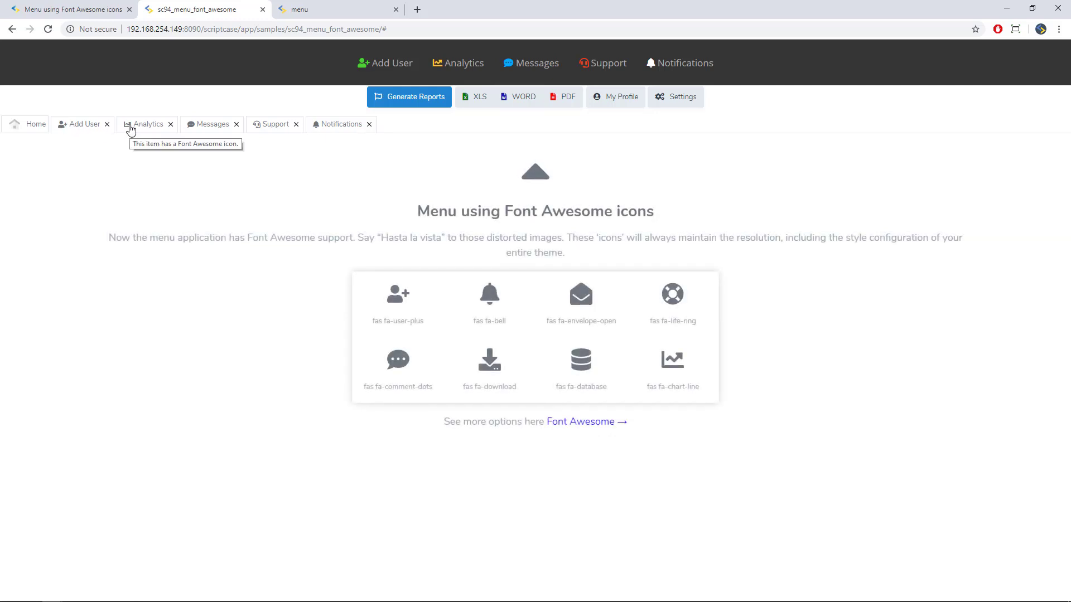
pyautogui.click(202, 130)
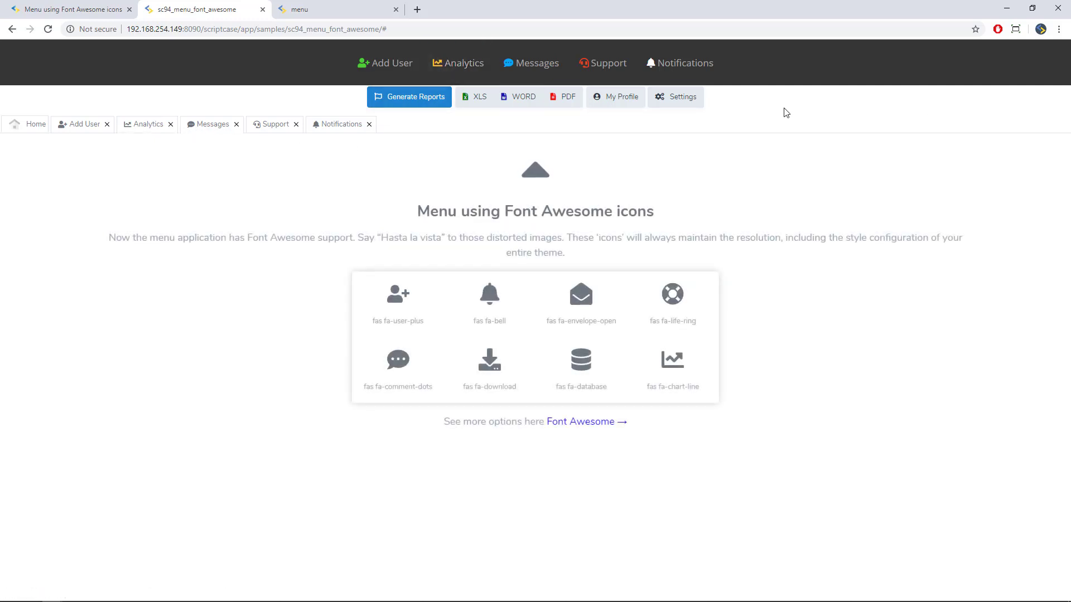
# Enlarge the sc94_menu_font_awesome page to 500% and examine the sharpness of its Font Awesome icons.
pyautogui.hotkey('ctrl', '+')
pyautogui.hotkey('ctrl', '+')
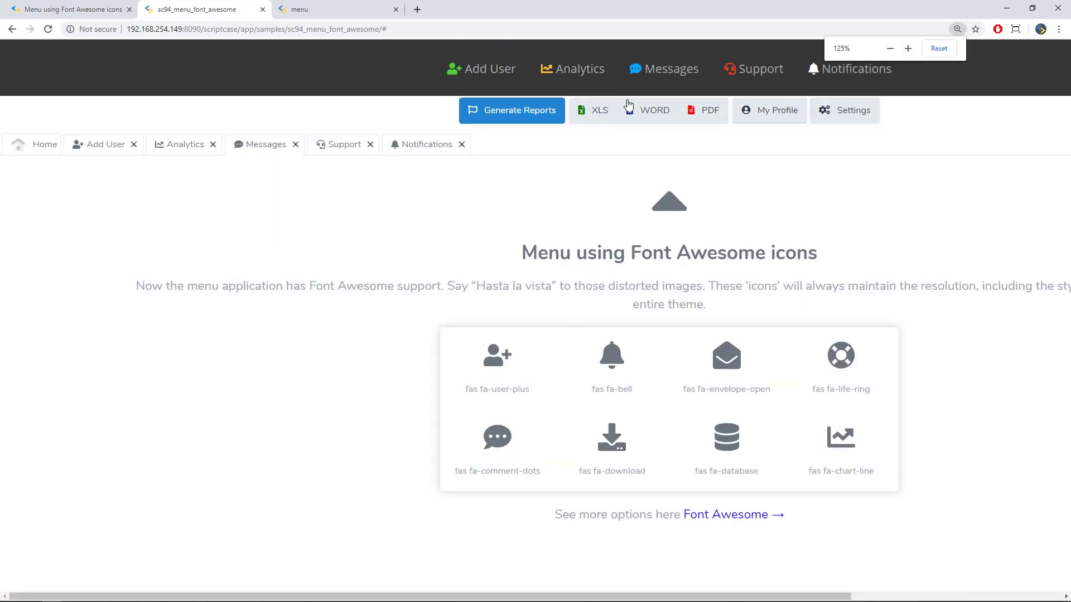
pyautogui.hotkey('ctrl', '+')
pyautogui.hotkey('ctrl', '+')
pyautogui.middleClick(481, 149)
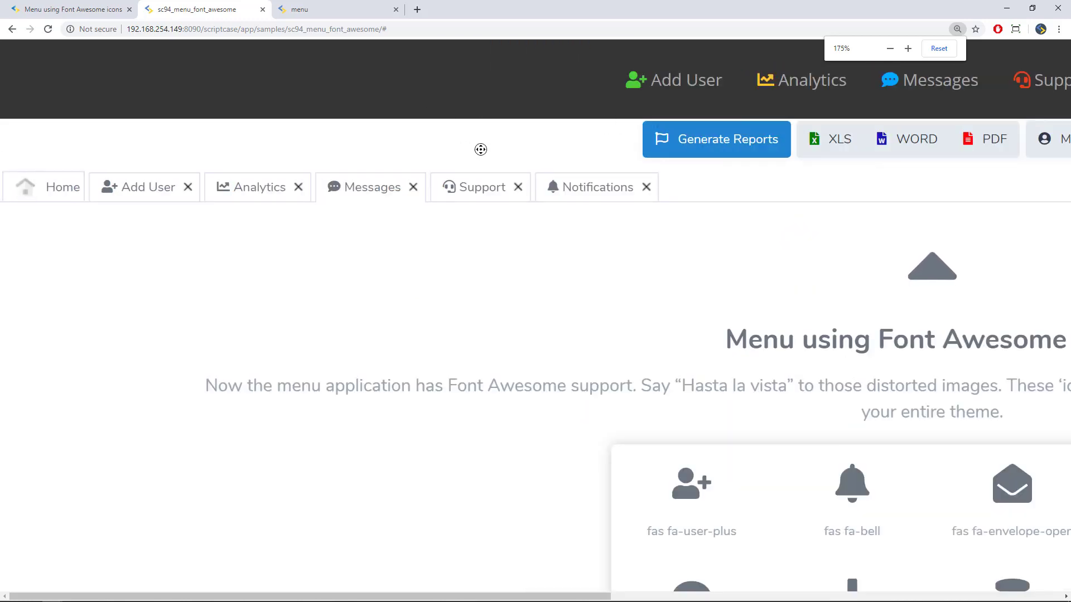
pyautogui.hotkey('ctrl', '+')
pyautogui.middleClick(457, 157)
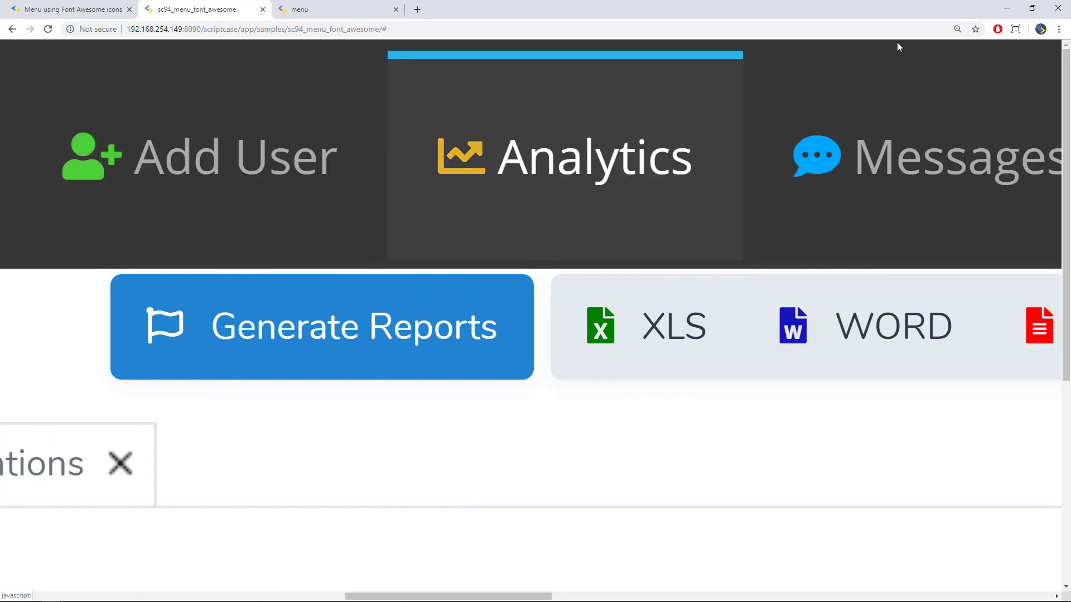
pyautogui.click(957, 29)
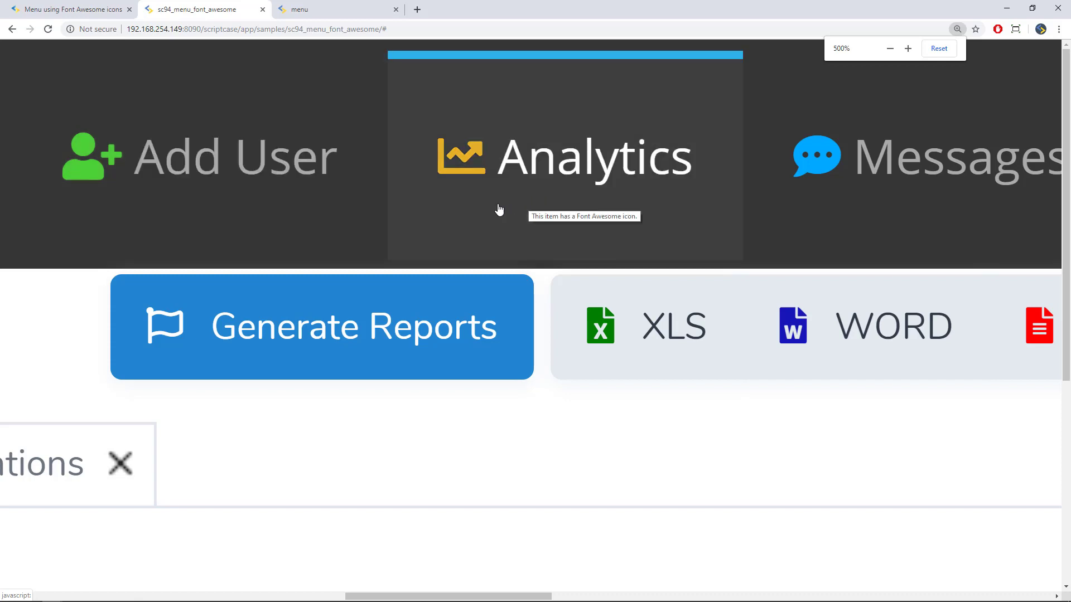
# Switch to the project3 menu application, enlarge it to 500% and examine the image icons of Reports and Settings.
pyautogui.click(310, 8)
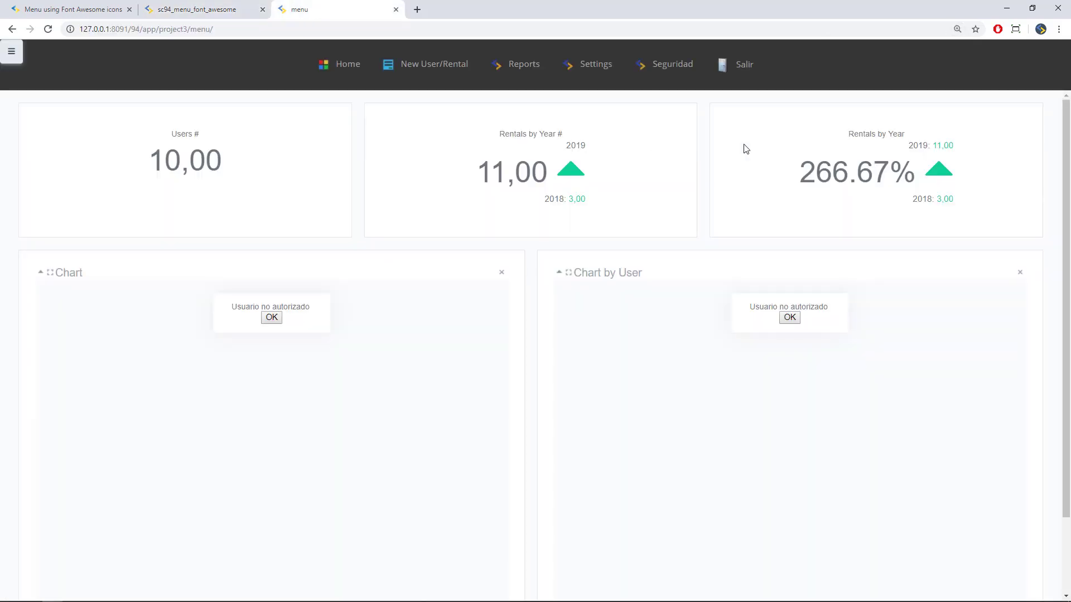
pyautogui.scroll(9, 558, 83)
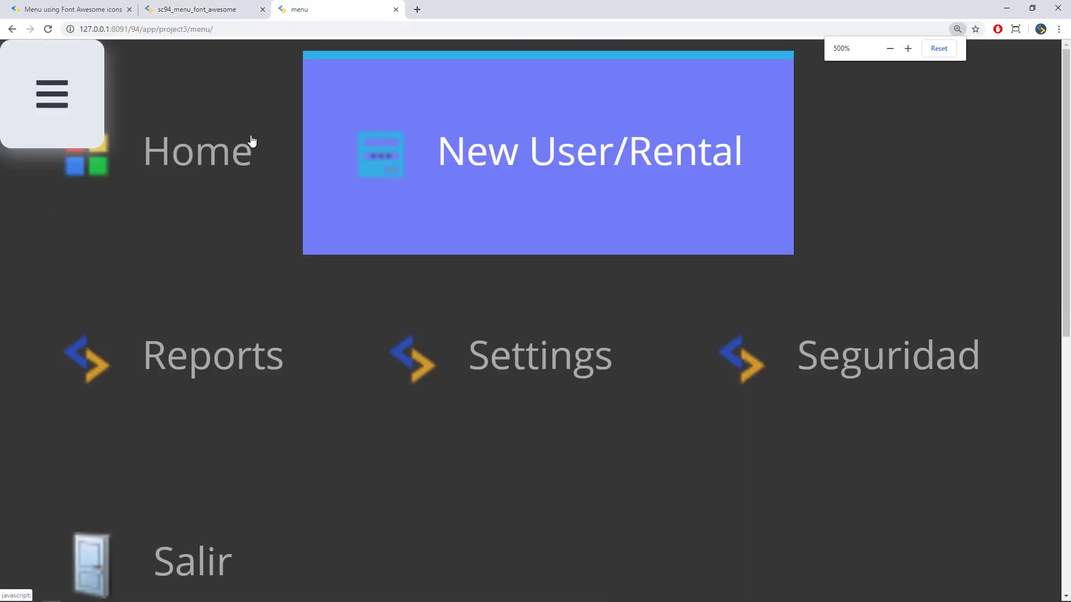
pyautogui.scroll(-2, 391, 201)
pyautogui.moveTo(240, 210)
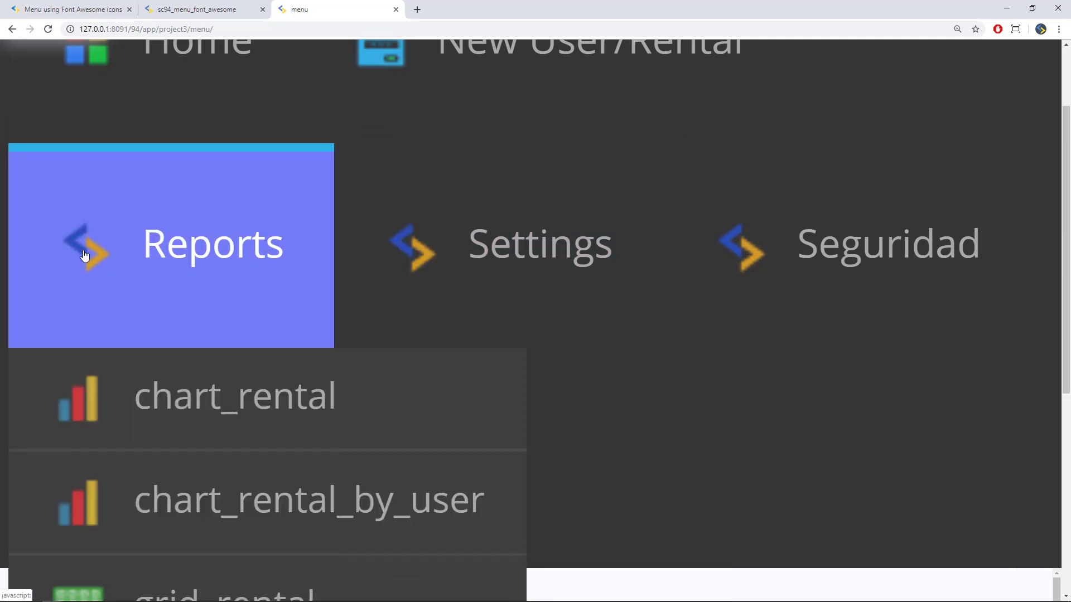
pyautogui.moveTo(396, 257)
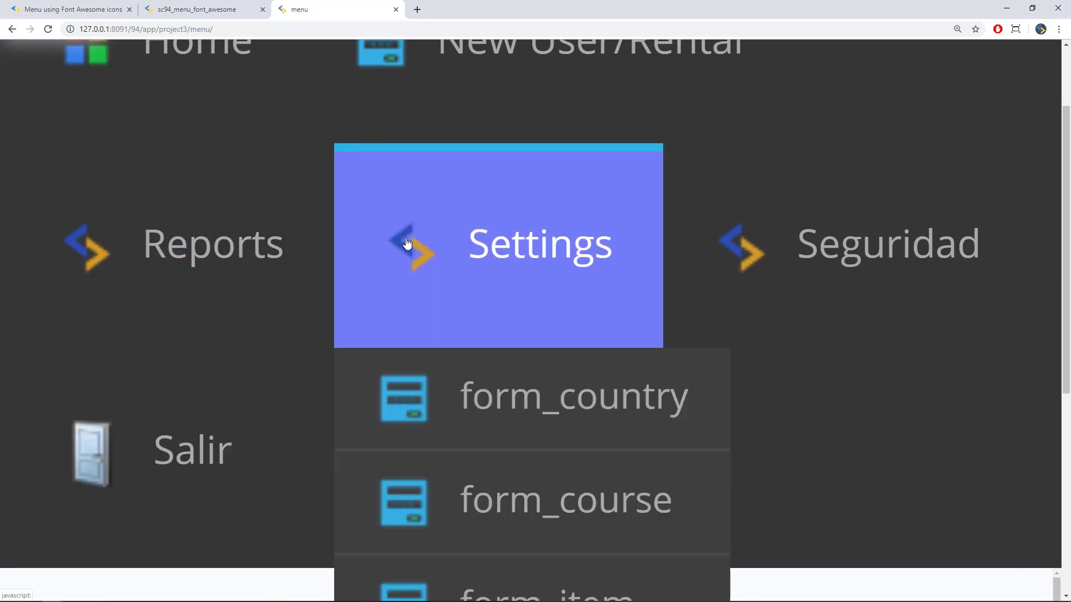